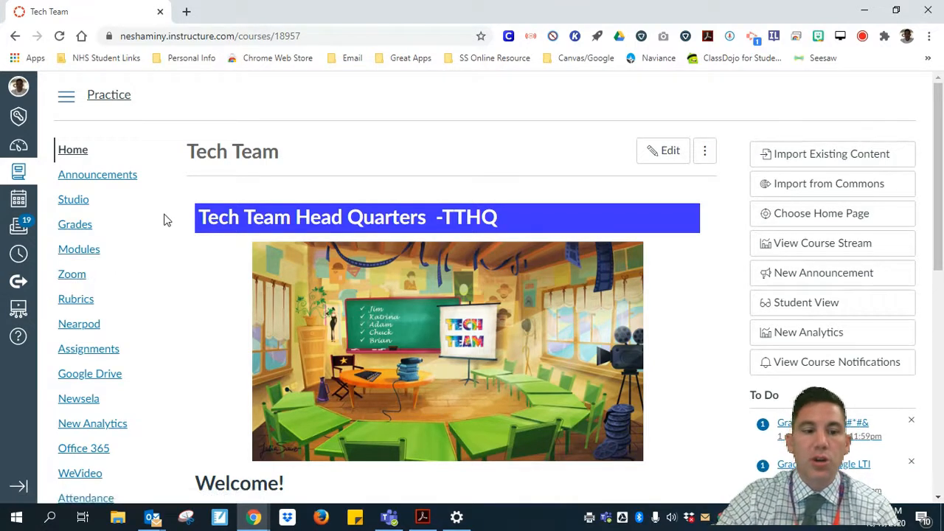
- Open the course's Quizzes page and go to the management page for its question banks
scroll(166, 220, down, 2)
scroll(165, 220, down, 2)
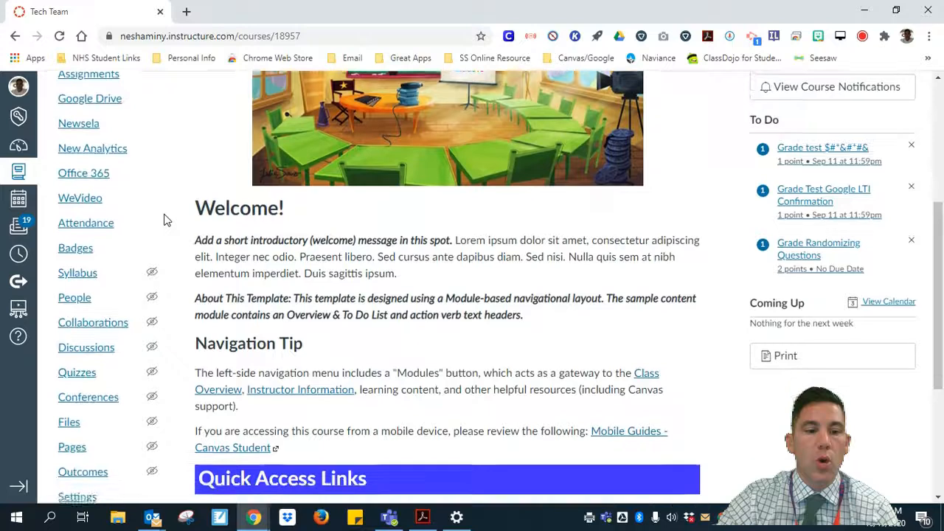
scroll(165, 219, down, 1)
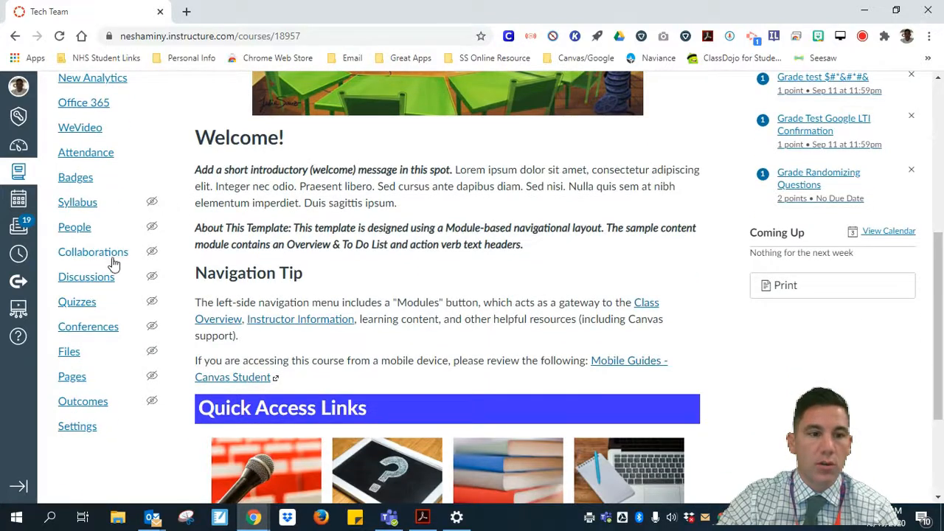
click(79, 308)
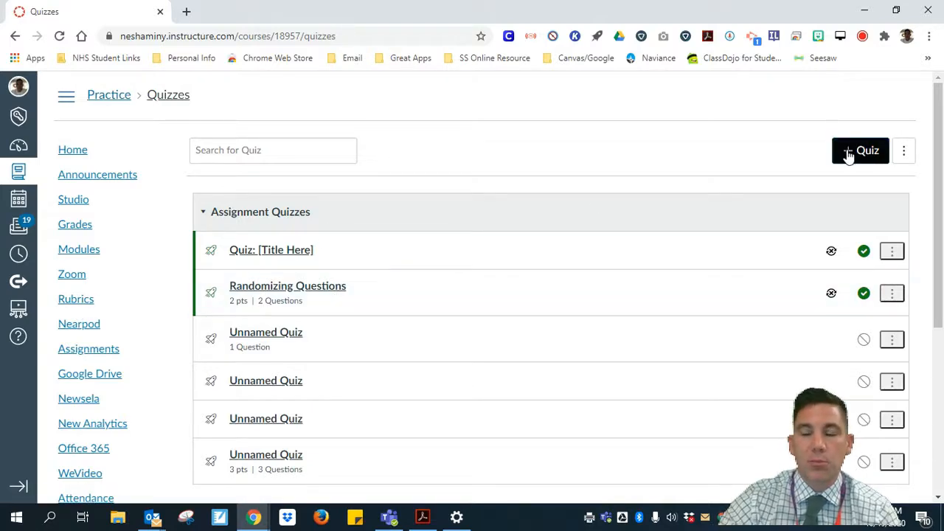
click(906, 159)
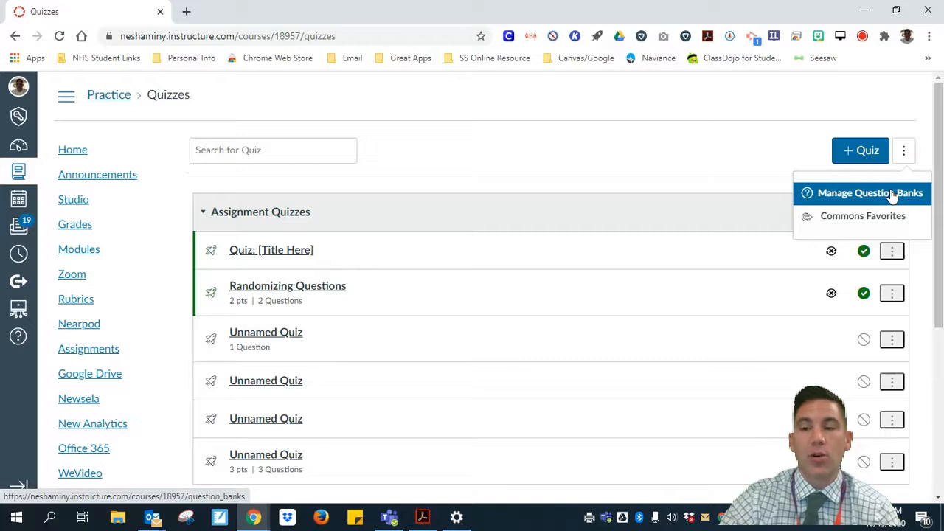
click(892, 193)
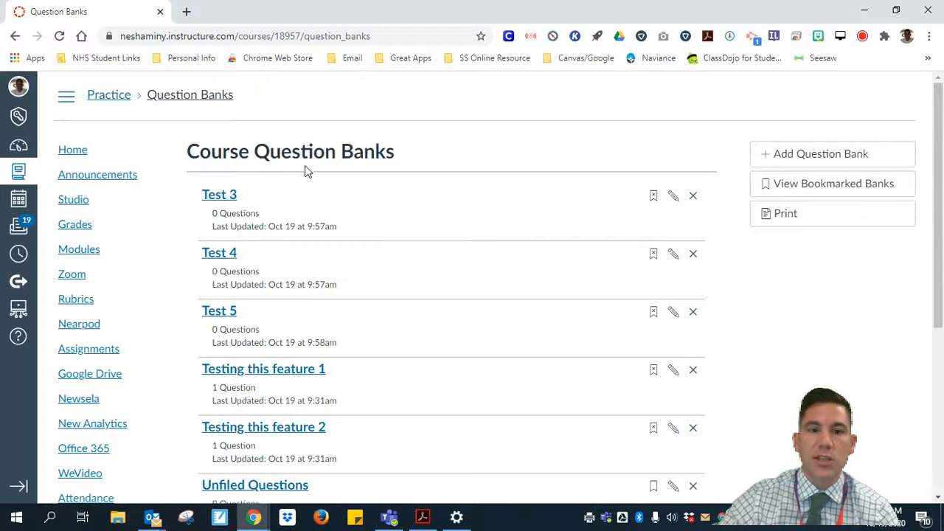
- Create a course question bank named Test 6 and open it
click(800, 160)
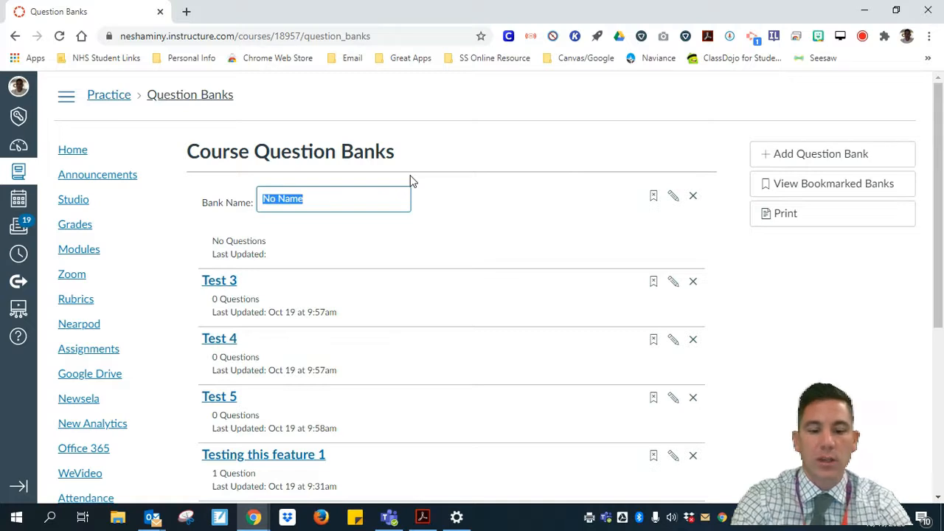
text(Test 6)
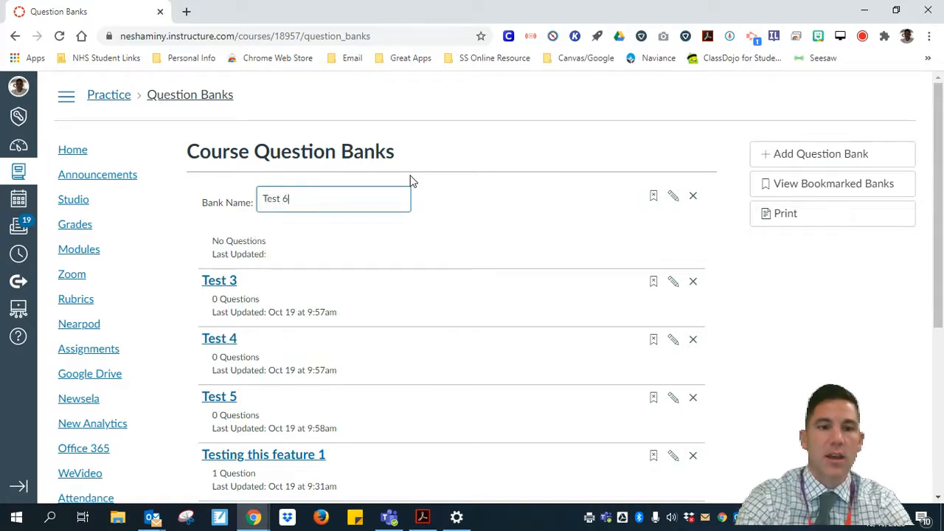
key(Return)
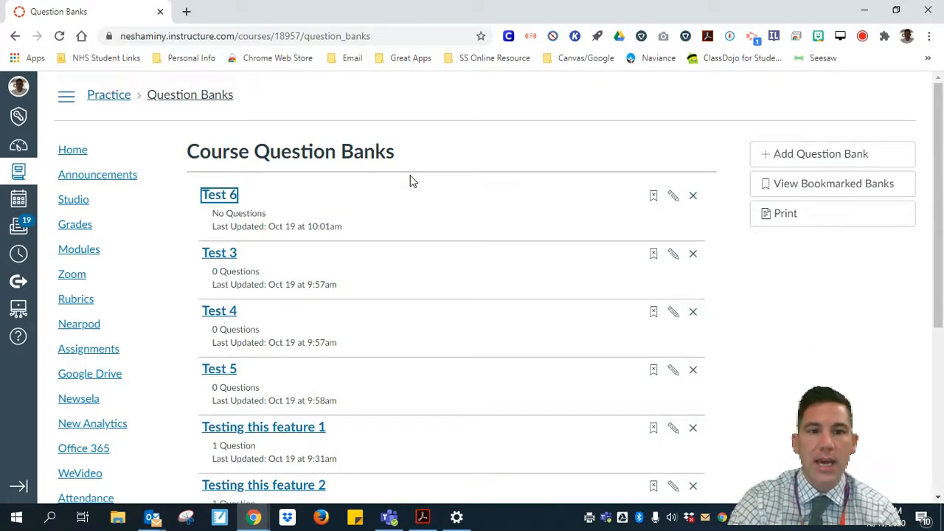
click(226, 206)
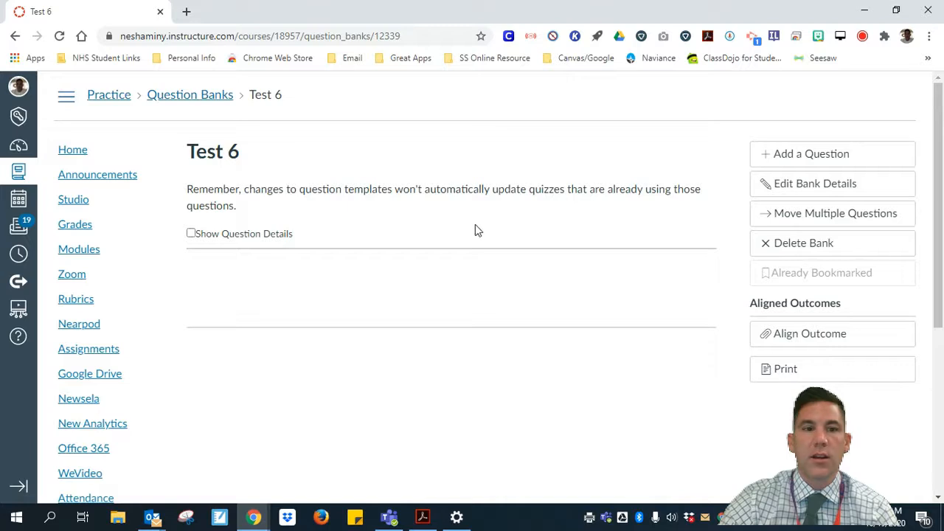
- Add a True/False question to the Test 6 bank and enter placeholder text as the question
click(805, 163)
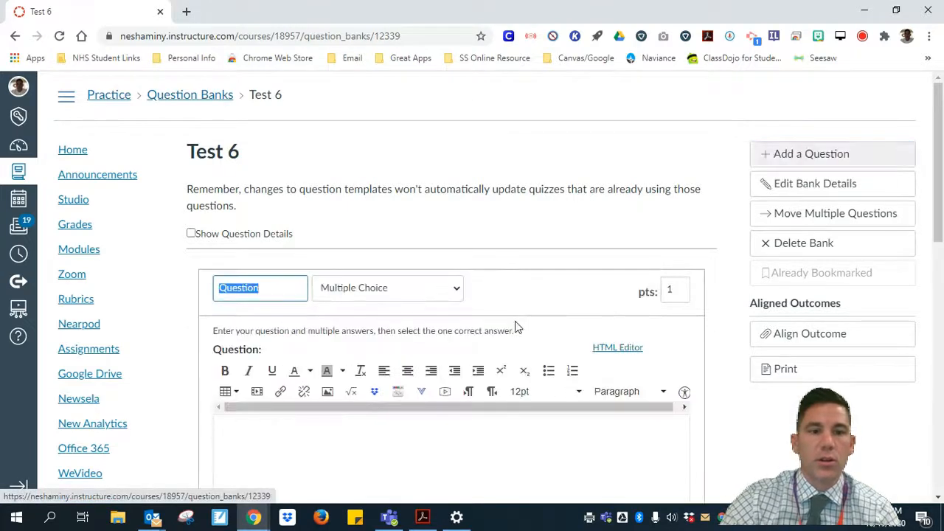
scroll(545, 270, down, 2)
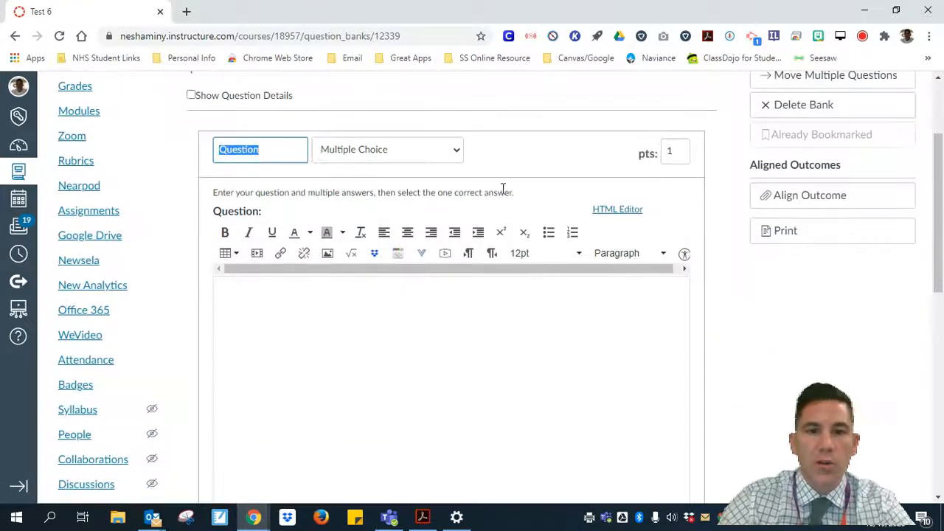
click(457, 153)
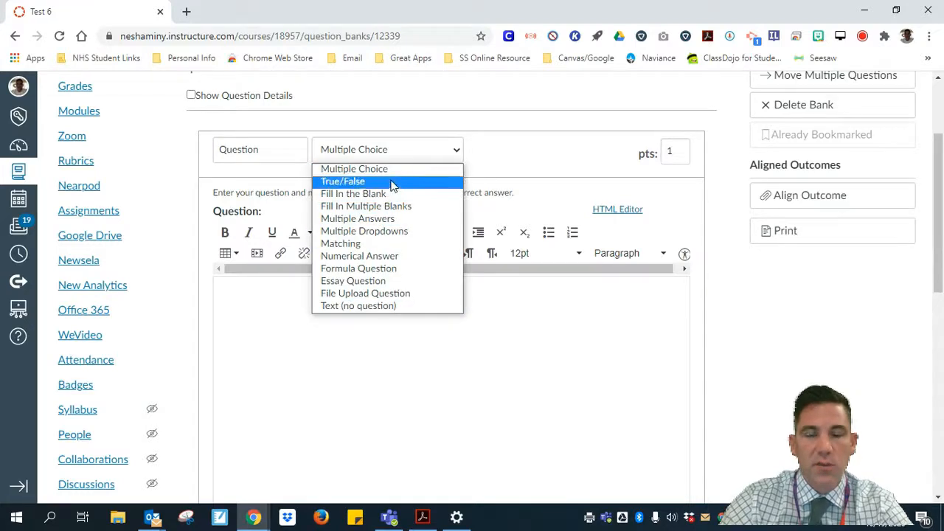
click(398, 180)
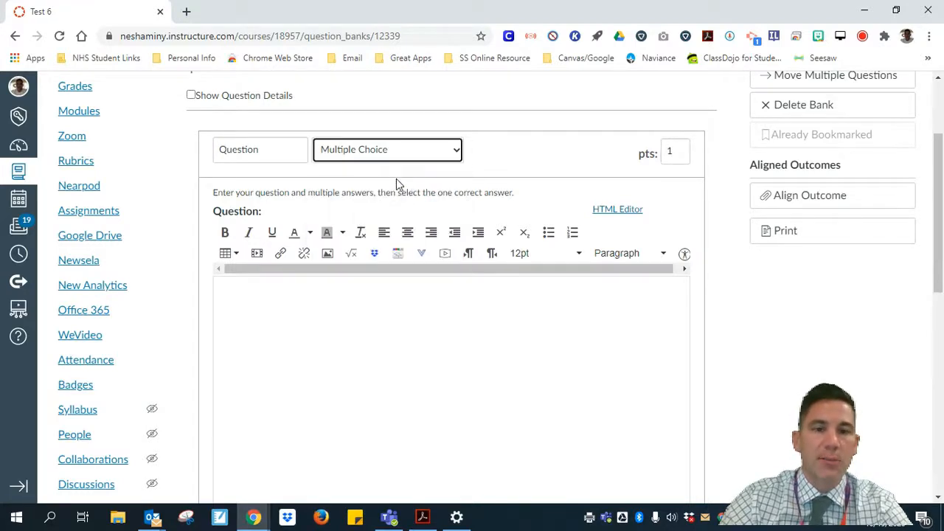
click(457, 151)
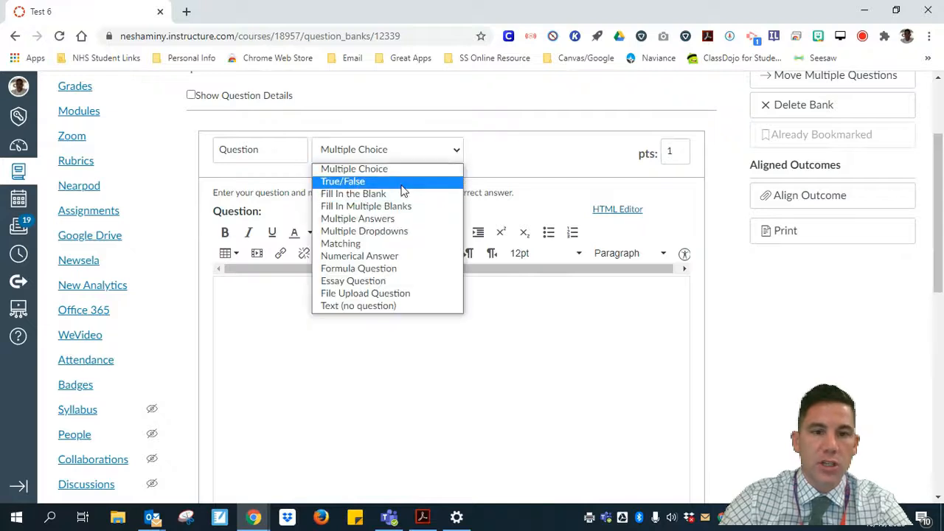
click(383, 181)
click(340, 304)
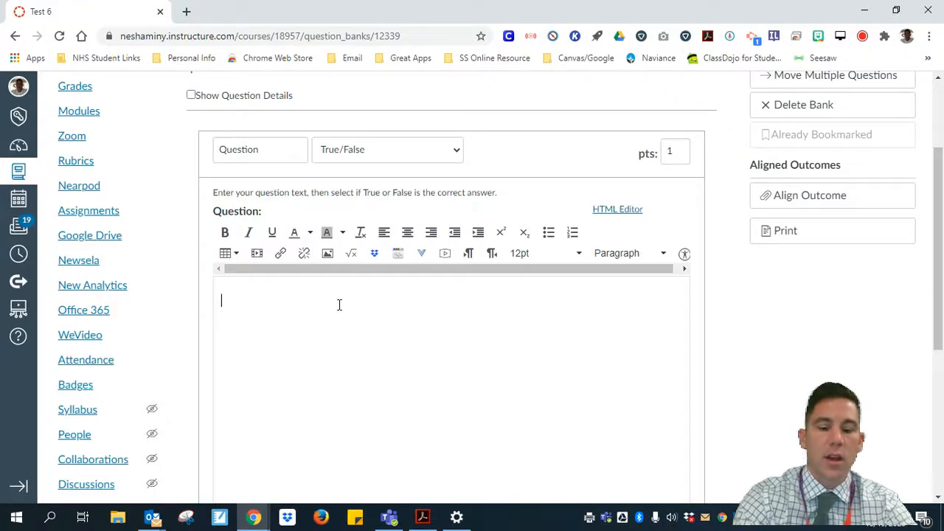
text(lkajfldkjkldajflk)
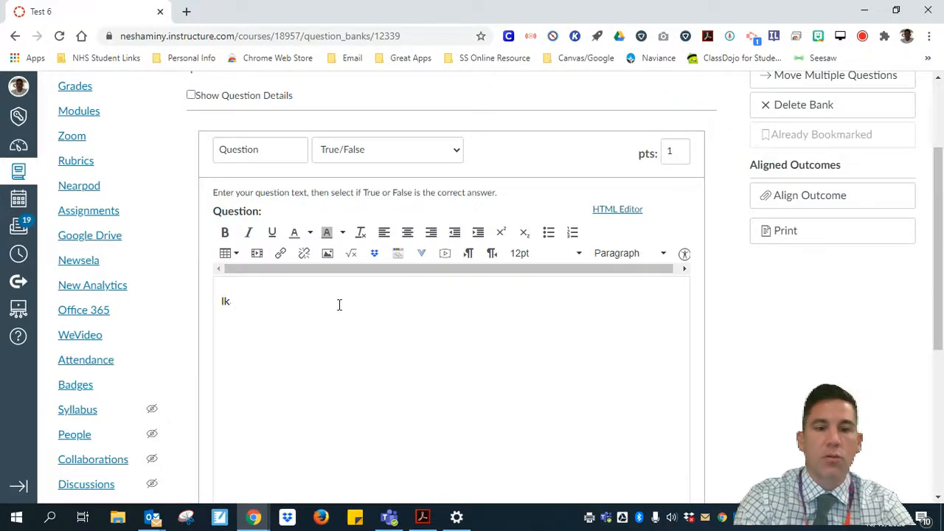
- Open the comment field for the True answer, keep True as the correct answer, and save the question
scroll(369, 301, down, 4)
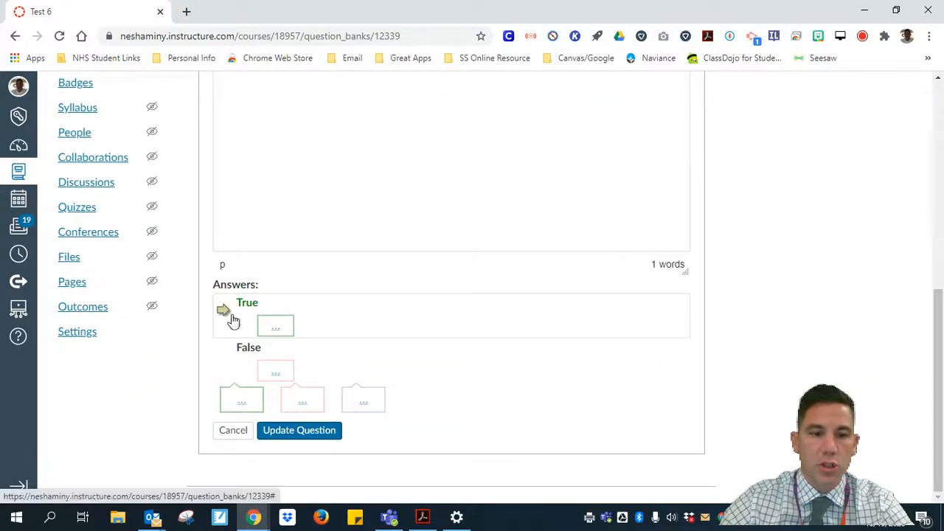
click(275, 326)
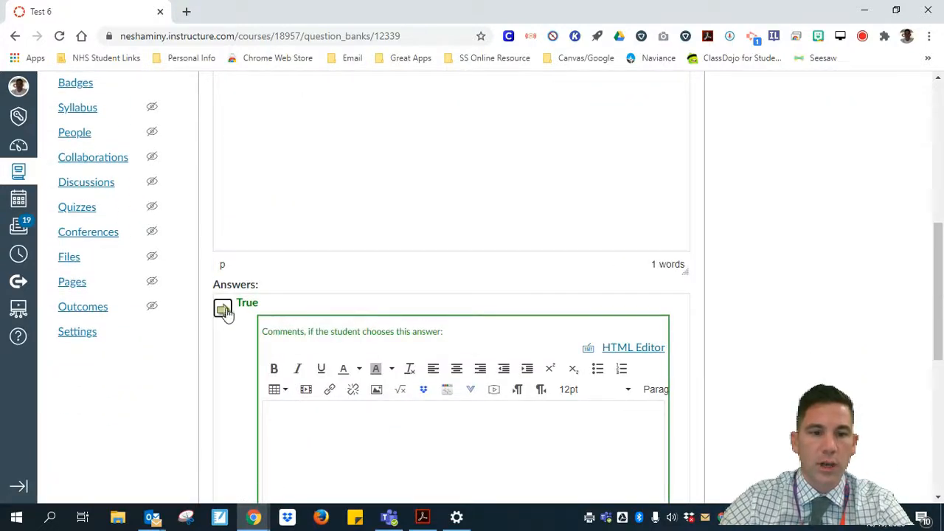
scroll(800, 307, down, 3)
scroll(800, 306, down, 3)
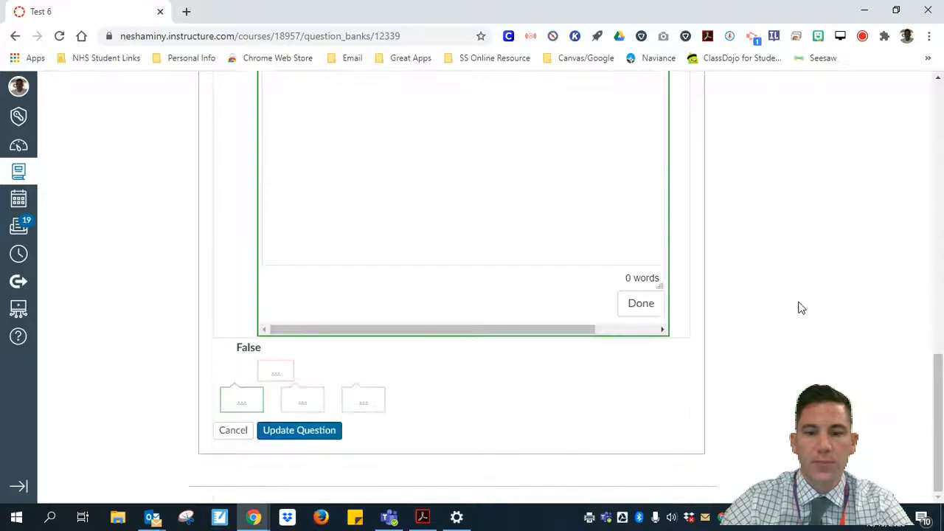
click(286, 434)
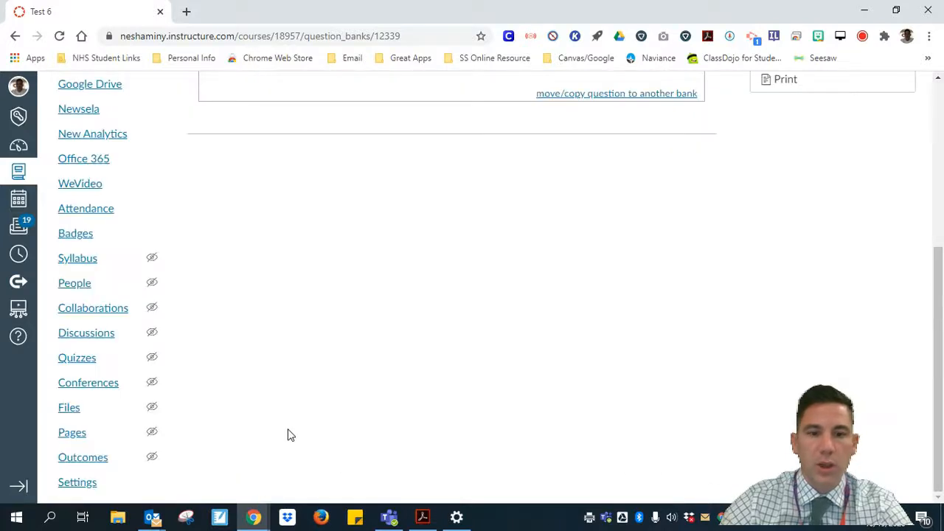
scroll(432, 351, up, 4)
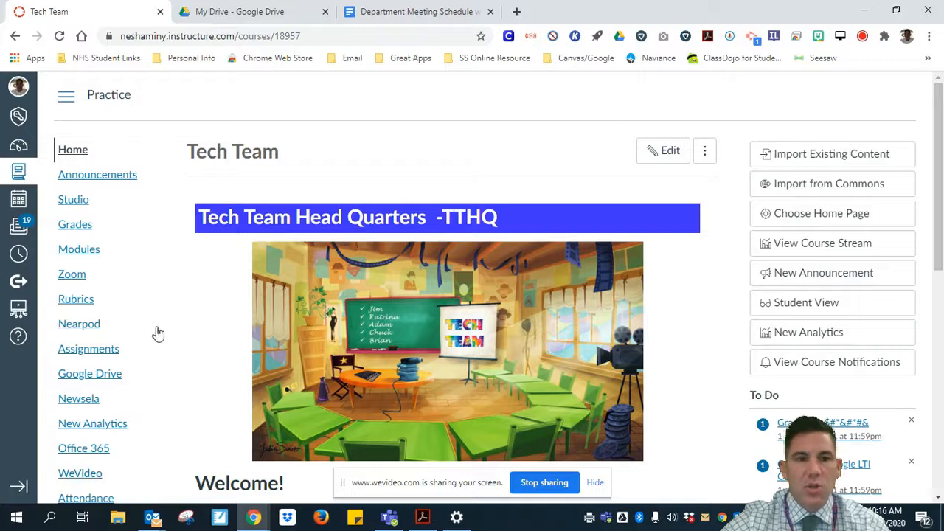
- From the Tech Team course home page, open the Quizzes page and show its additional quiz options
scroll(177, 320, down, 1)
scroll(178, 327, down, 3)
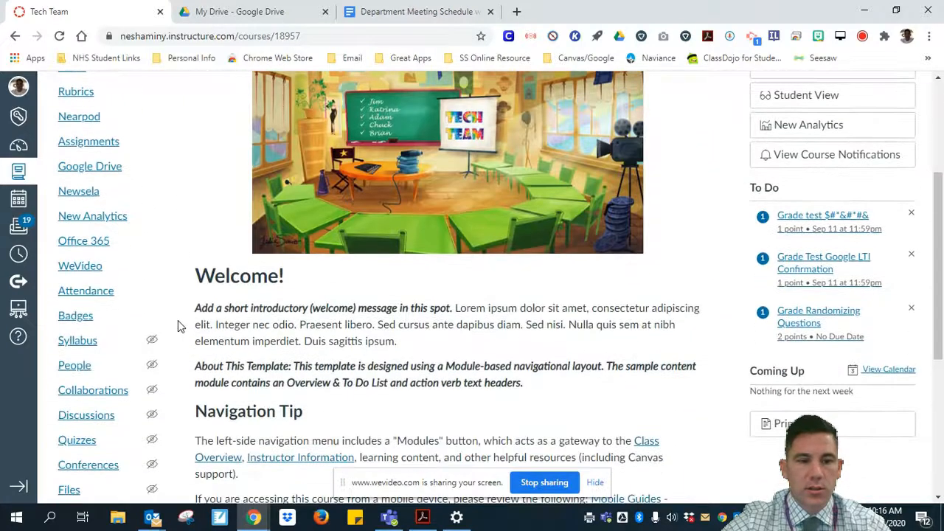
scroll(140, 357, down, 1)
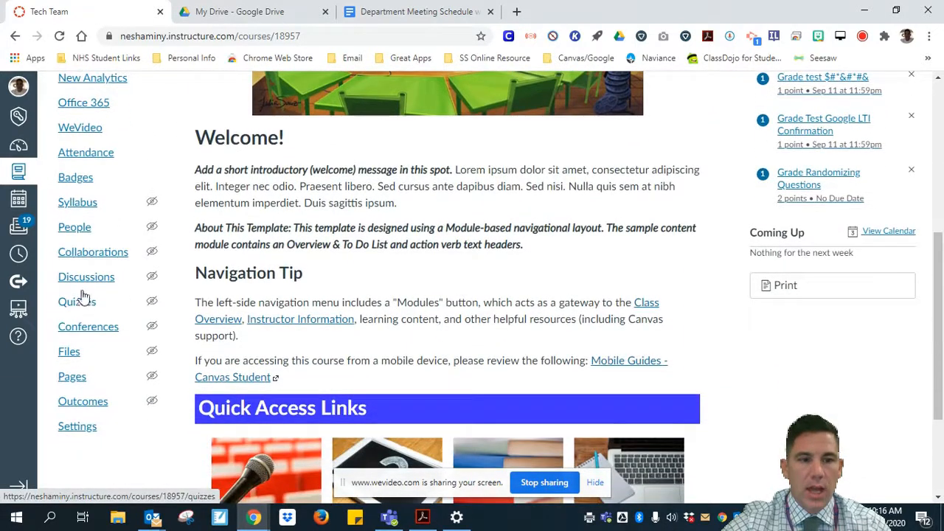
scroll(109, 305, up, 1)
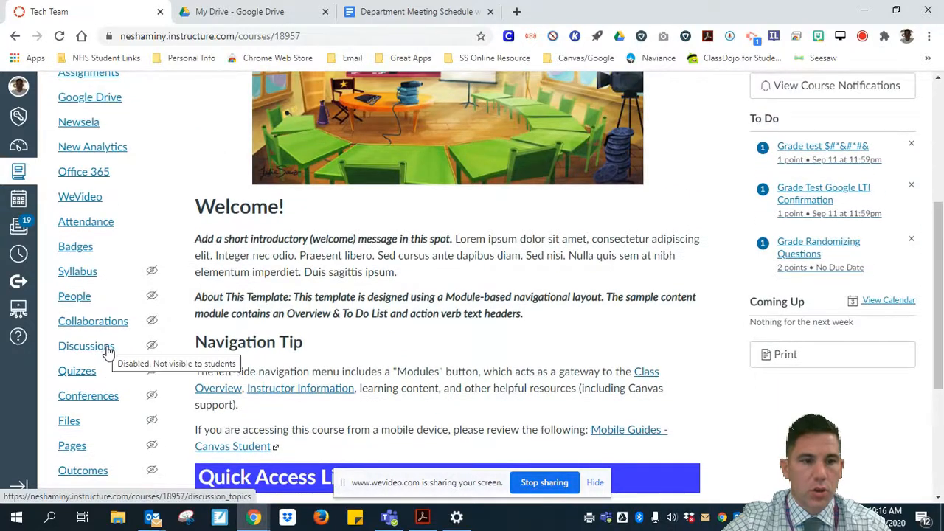
click(83, 375)
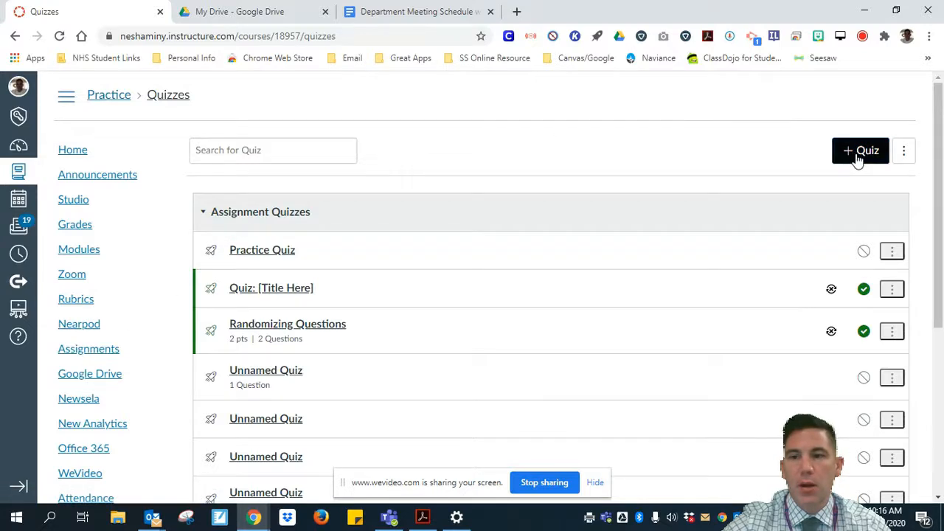
click(903, 154)
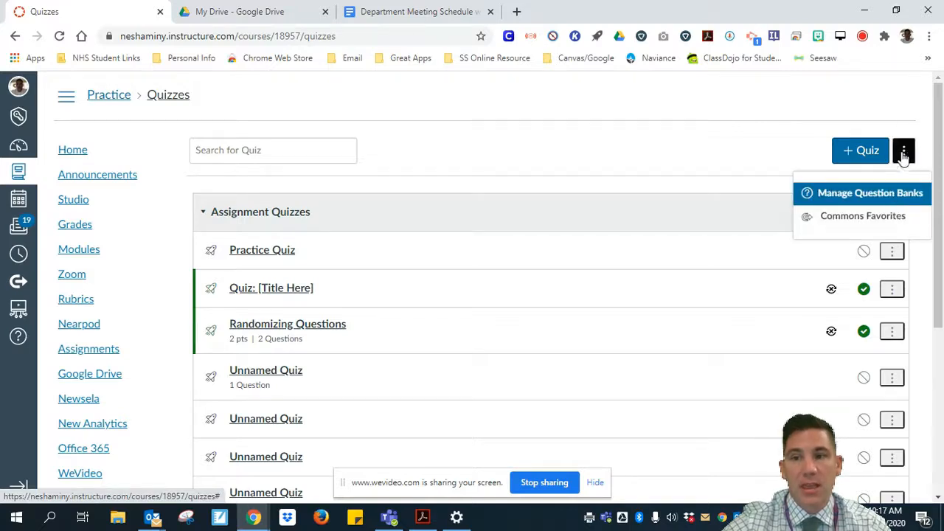
- Create a new quiz and title it Practice Quiz 10
click(857, 153)
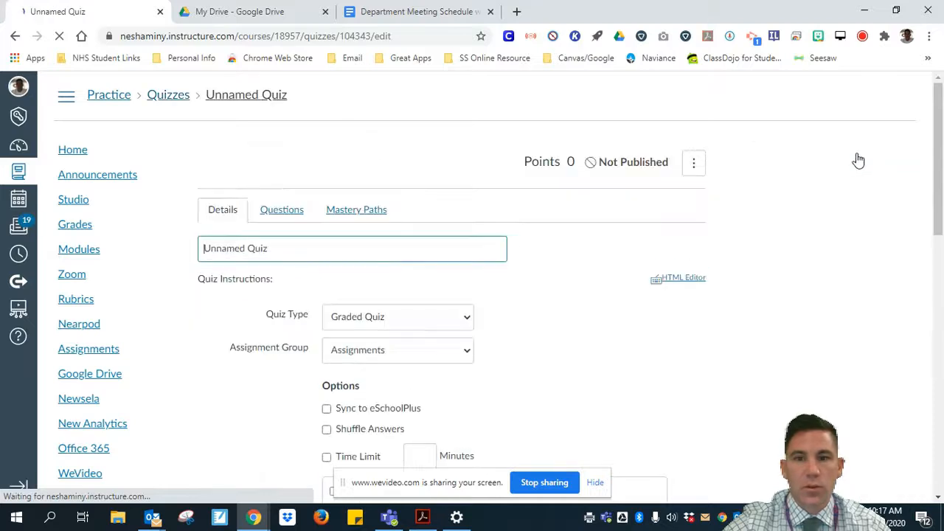
drag(284, 248, 190, 253)
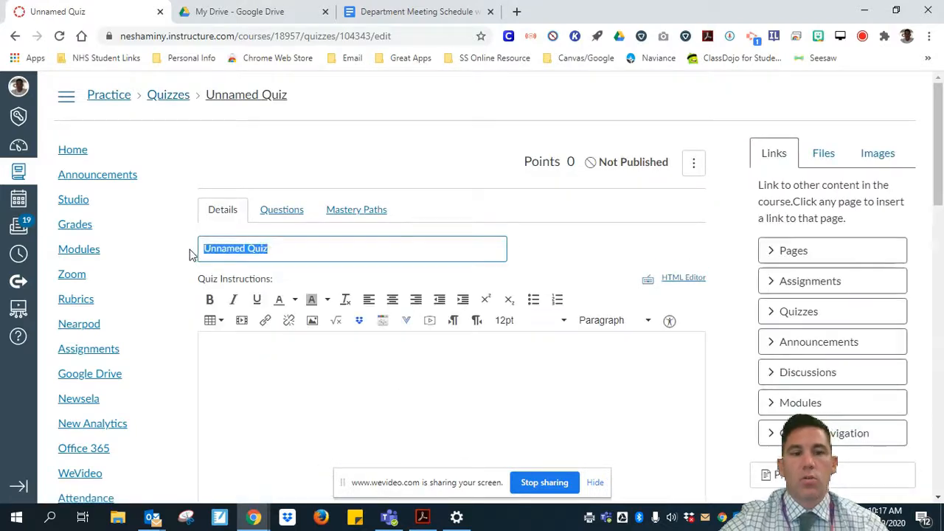
text(P)
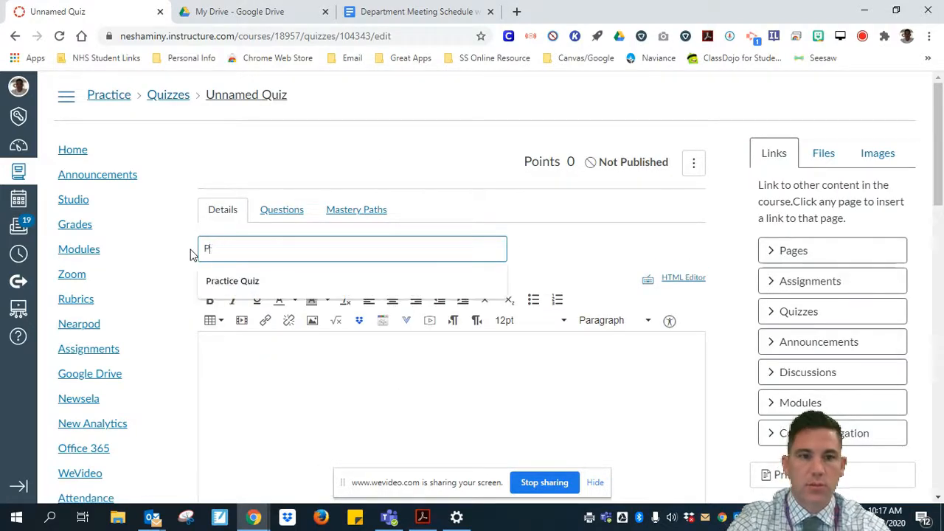
text(racti)
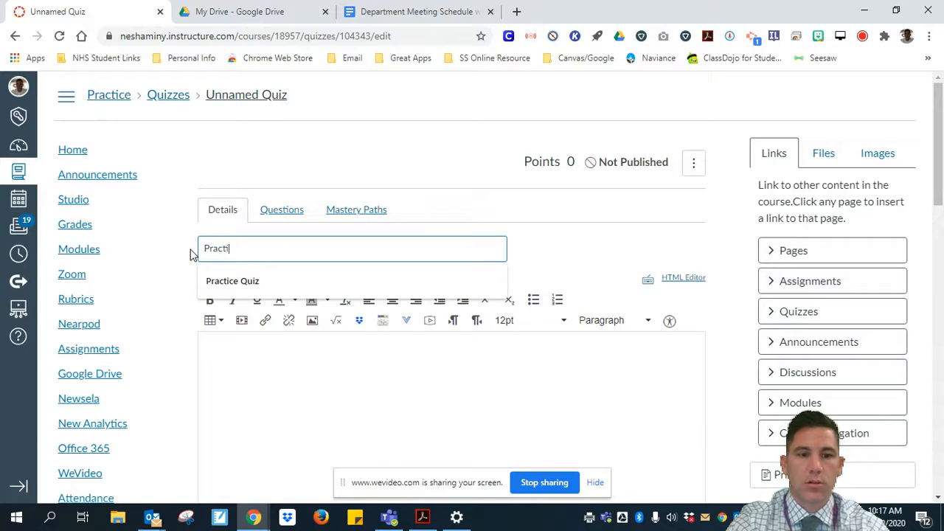
text(ce Qui)
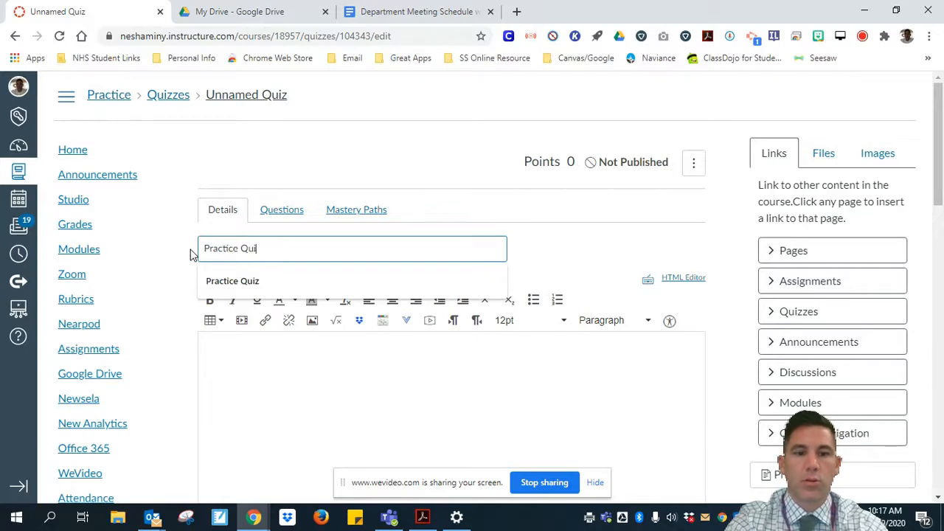
text(z 10)
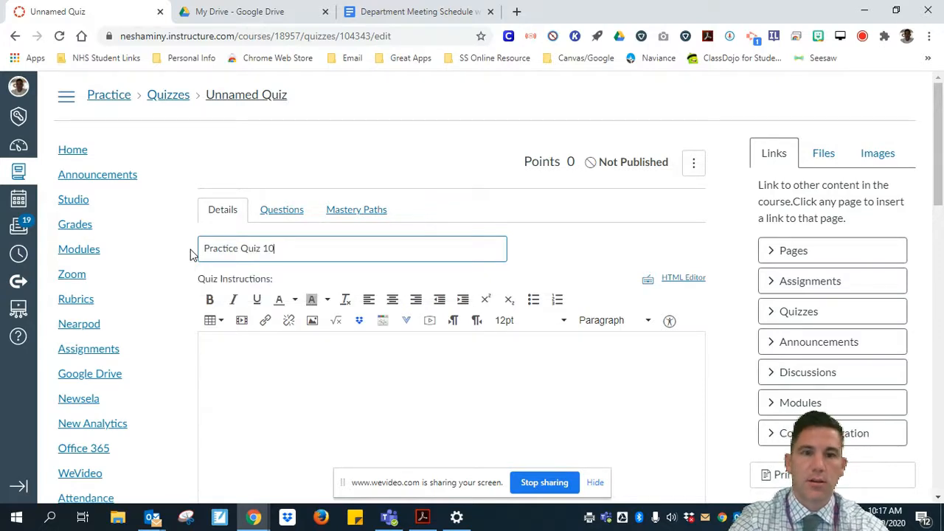
- Review the quiz's detail settings, from quiz type and options through quiz restrictions to the assign and due date fields
scroll(516, 337, down, 4)
scroll(413, 280, up, 2)
click(368, 280)
scroll(403, 285, down, 4)
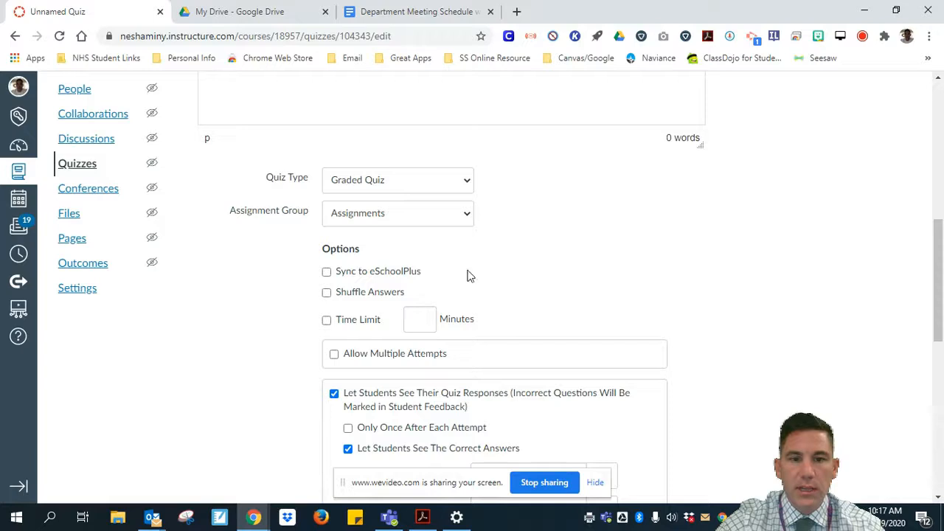
scroll(536, 278, down, 1)
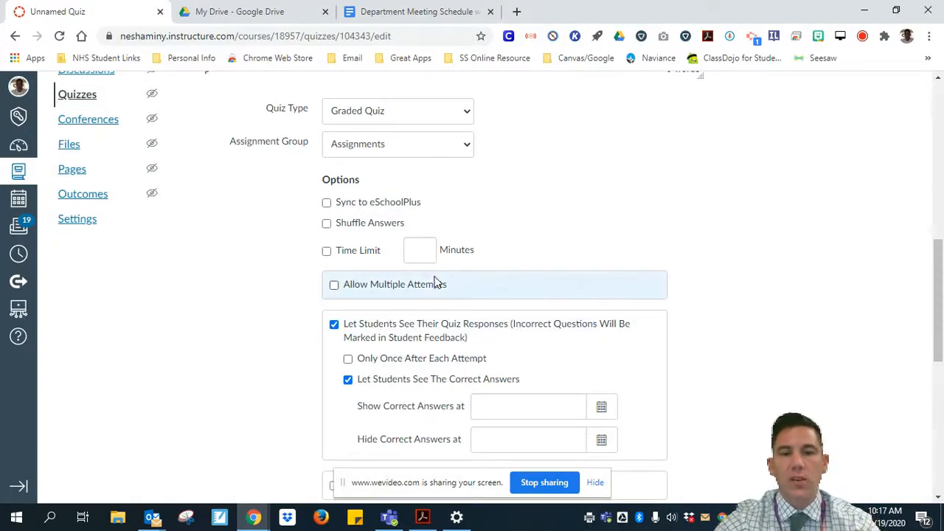
scroll(435, 280, down, 3)
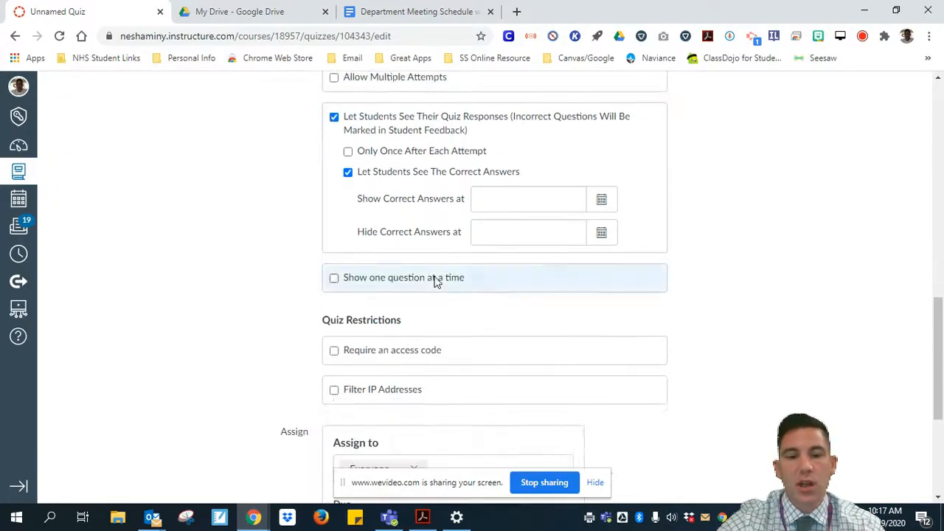
scroll(435, 280, down, 2)
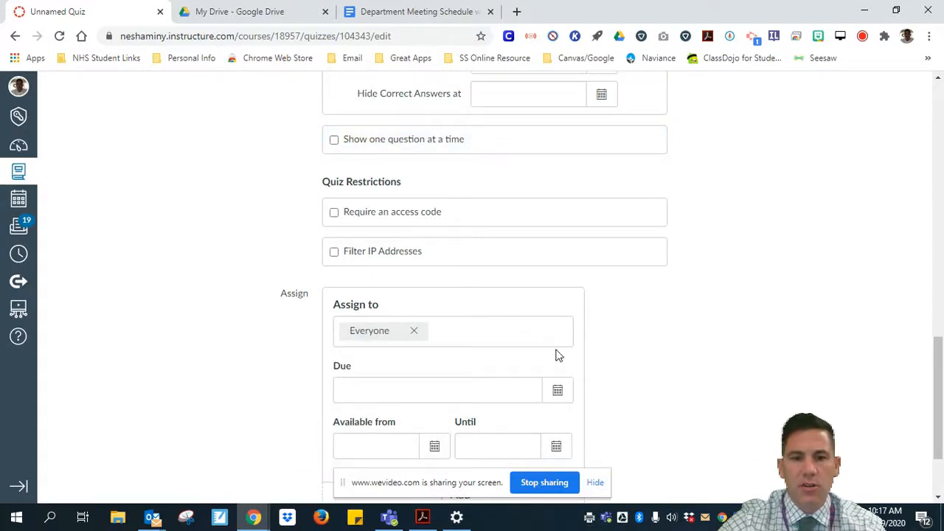
click(558, 391)
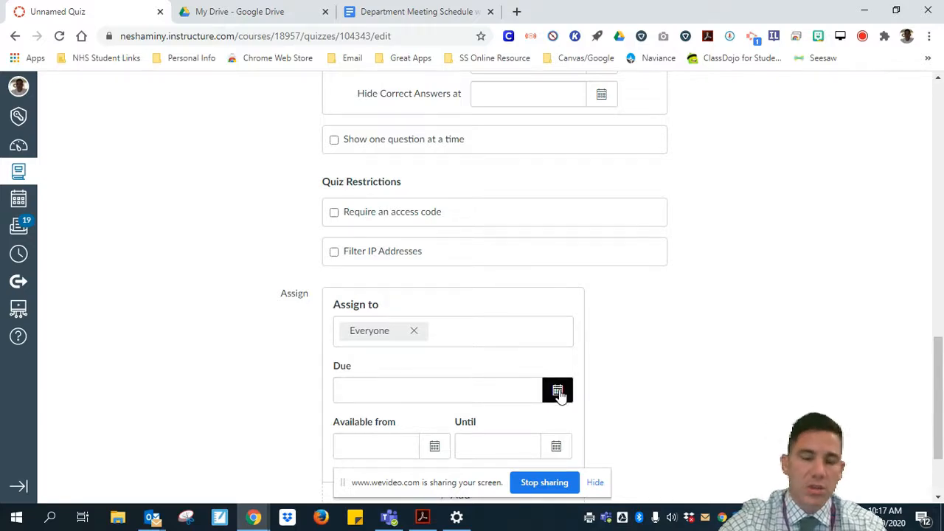
scroll(634, 388, up, 15)
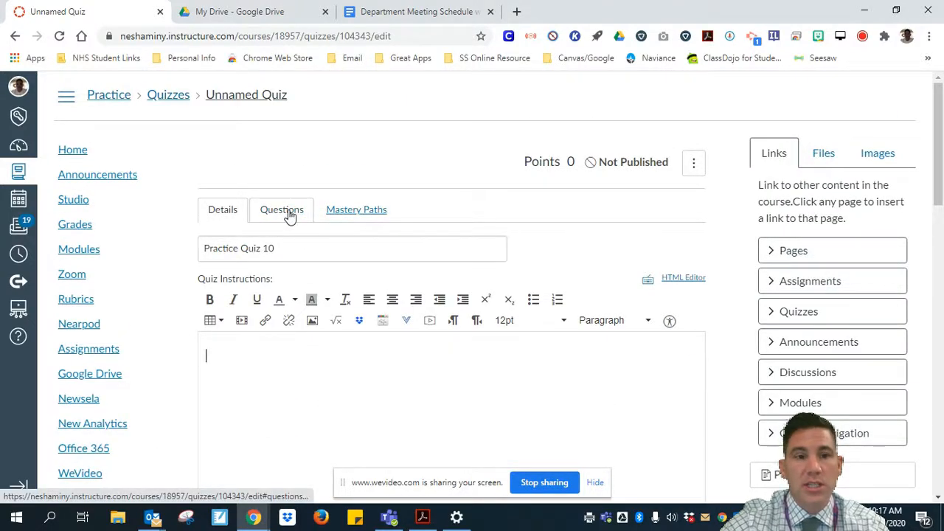
- Add a new question group to the quiz's questions and name it Group Echo
click(290, 214)
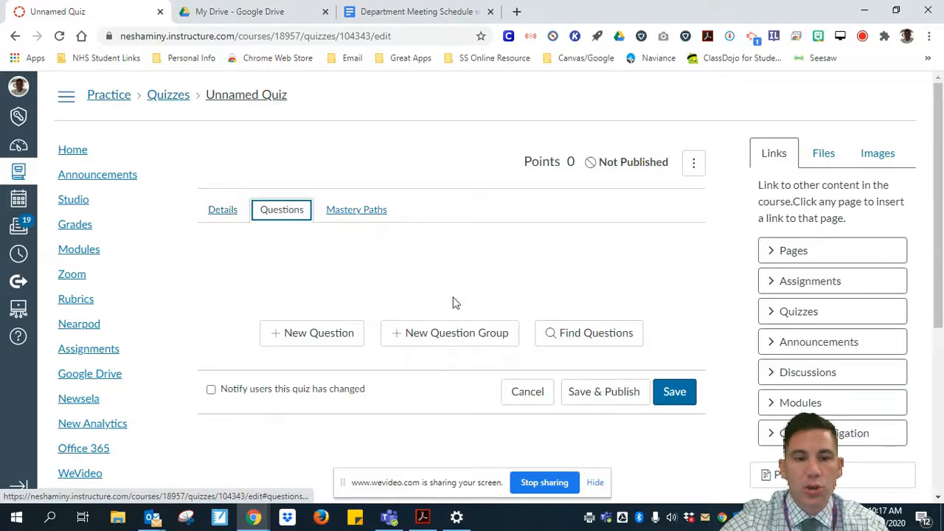
click(462, 343)
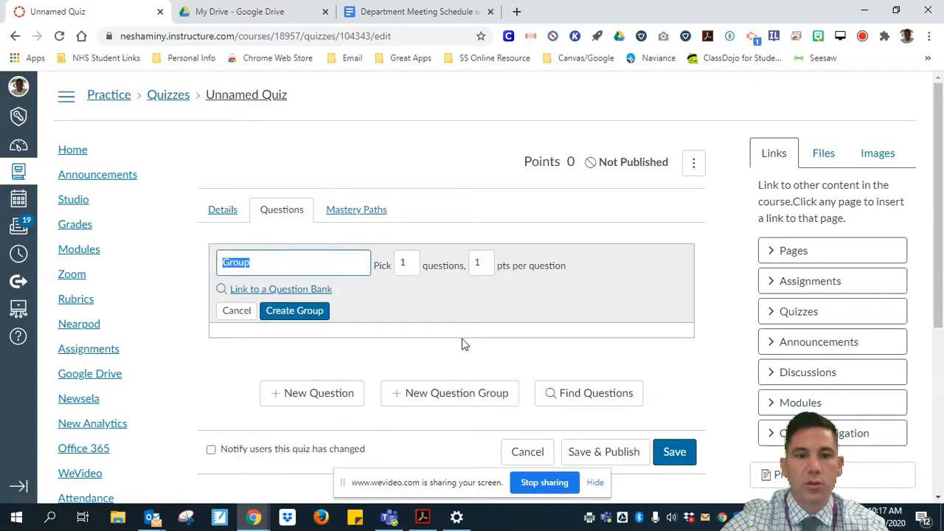
drag(301, 263, 280, 264)
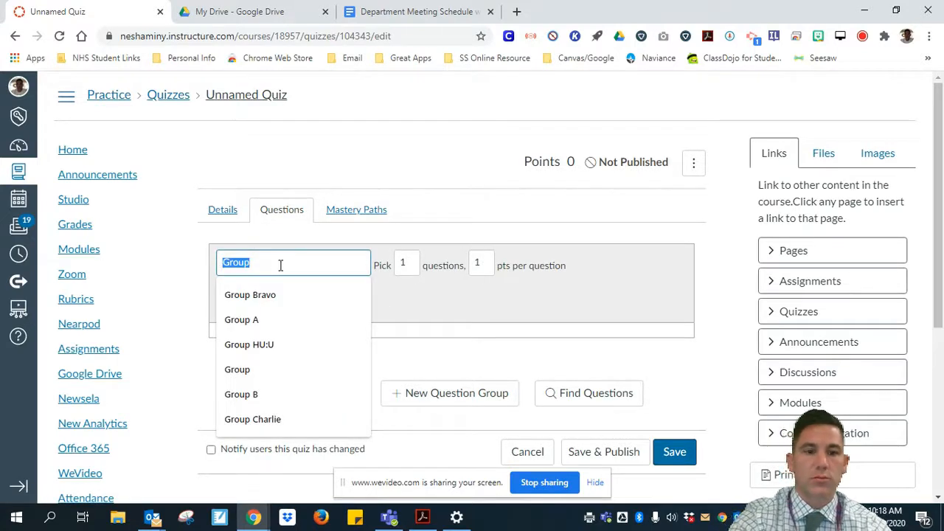
text(Groupu)
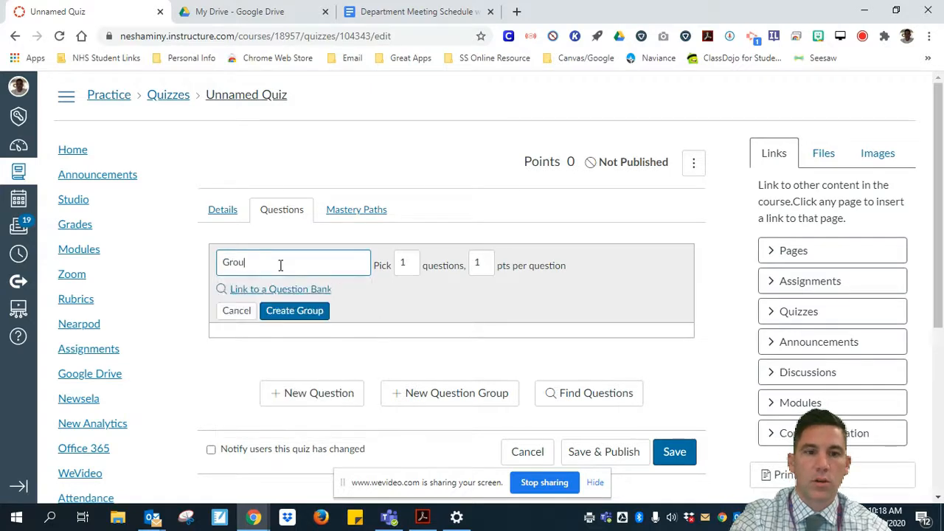
key(BackSpace)
key(BackSpace)
text(Echo)
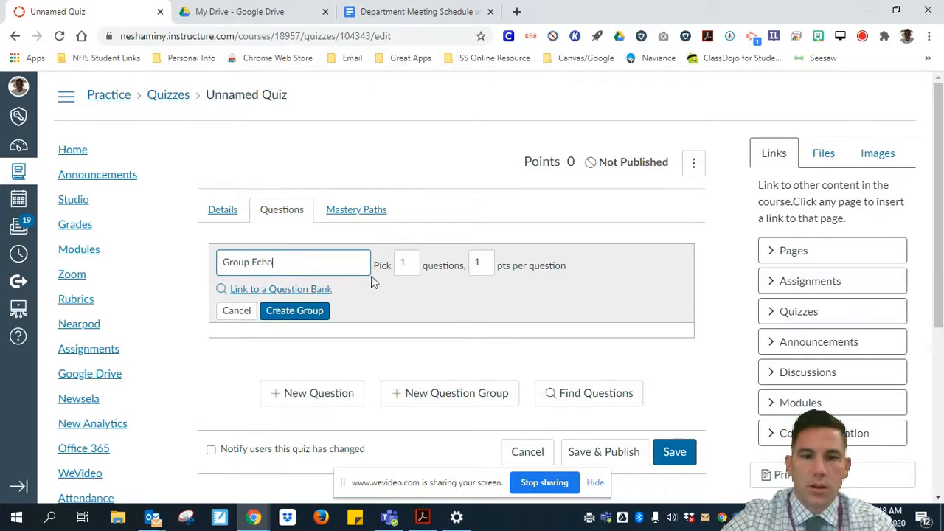
- Link the Group Echo question group to the Test 6 question bank
click(298, 294)
scroll(394, 301, down, 1)
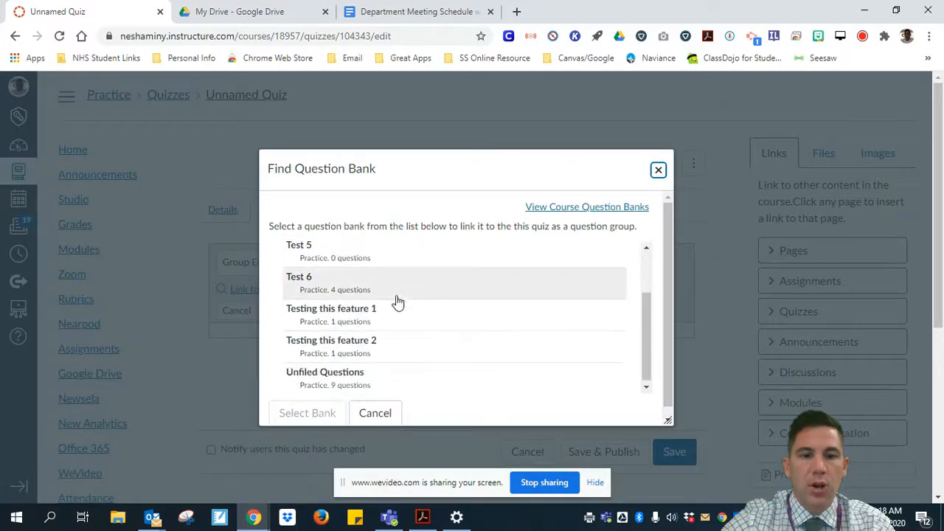
double_click(328, 289)
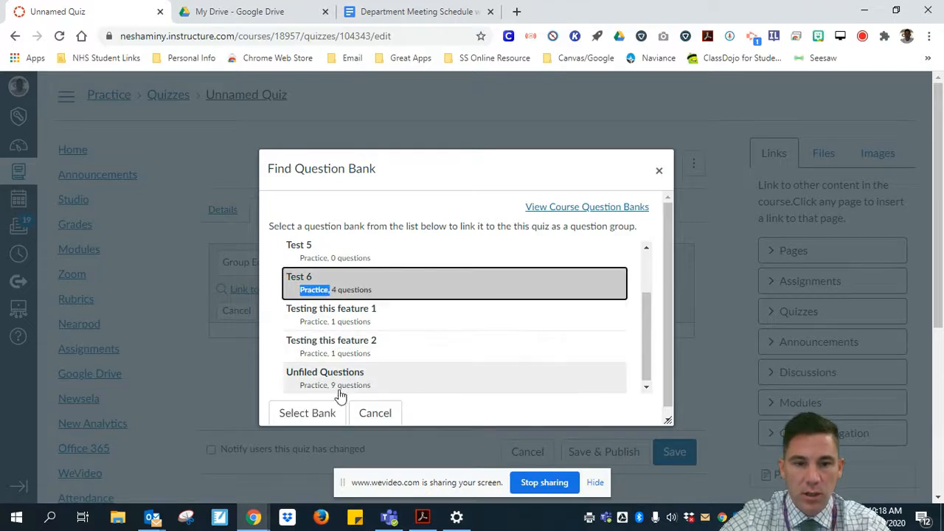
click(305, 413)
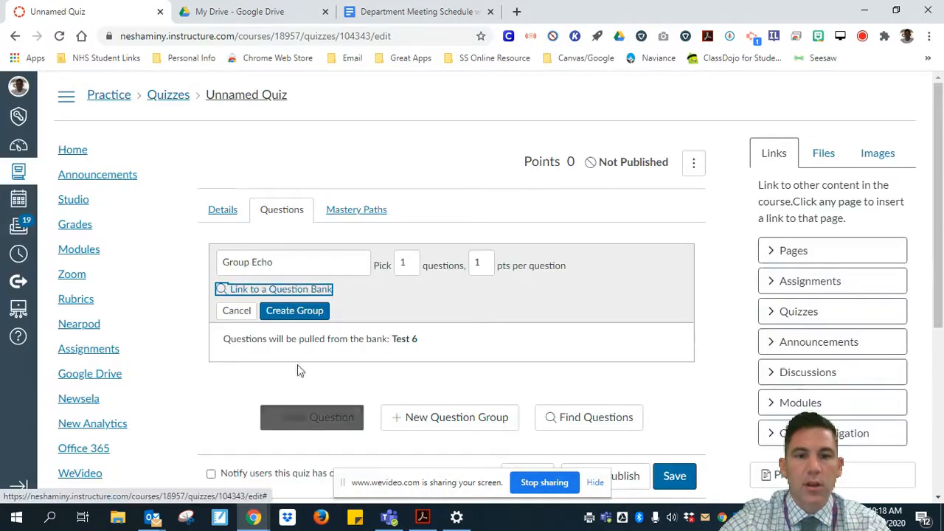
- Set the question group to pick 4 questions at 1 point per question
click(406, 264)
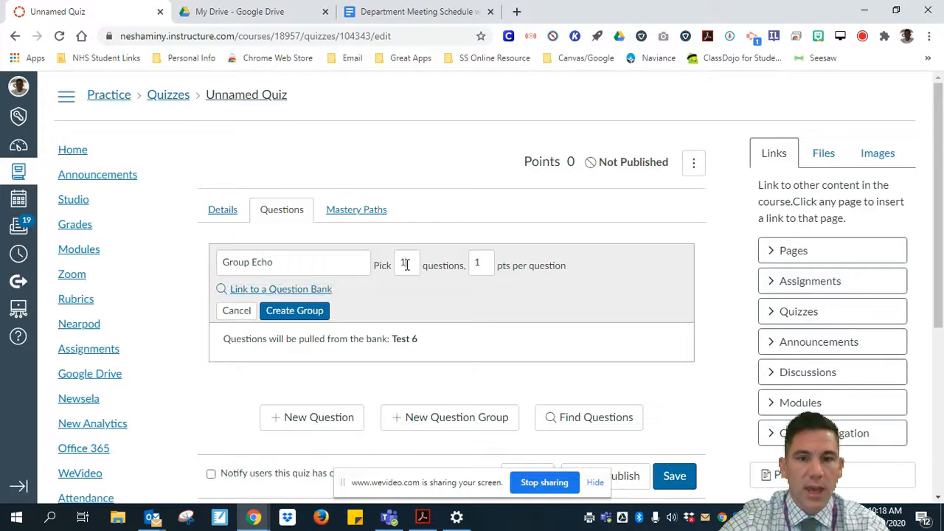
key(BackSpace)
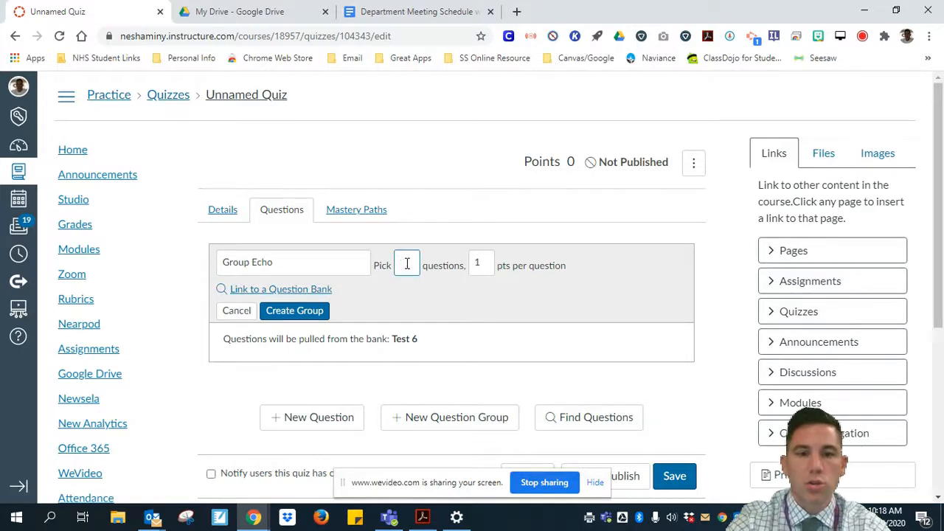
text(4)
click(482, 262)
key(BackSpace)
text(4)
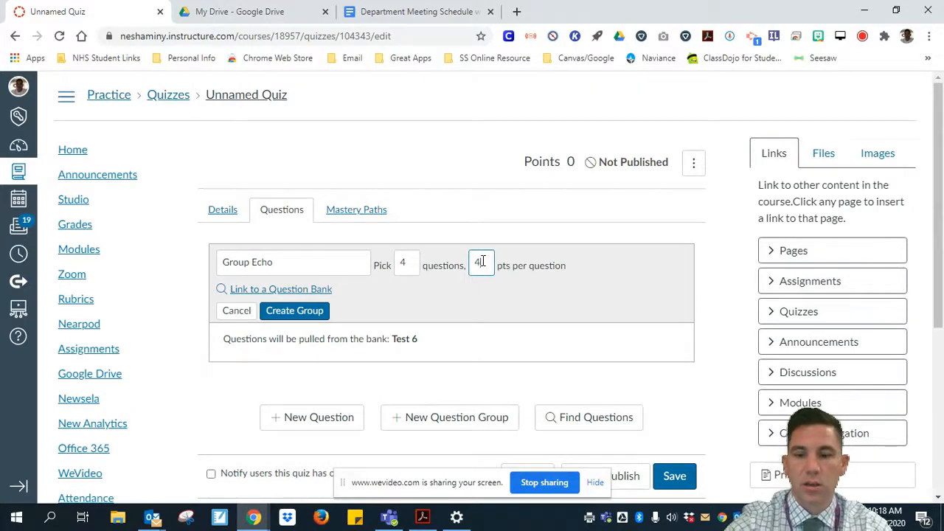
text(1)
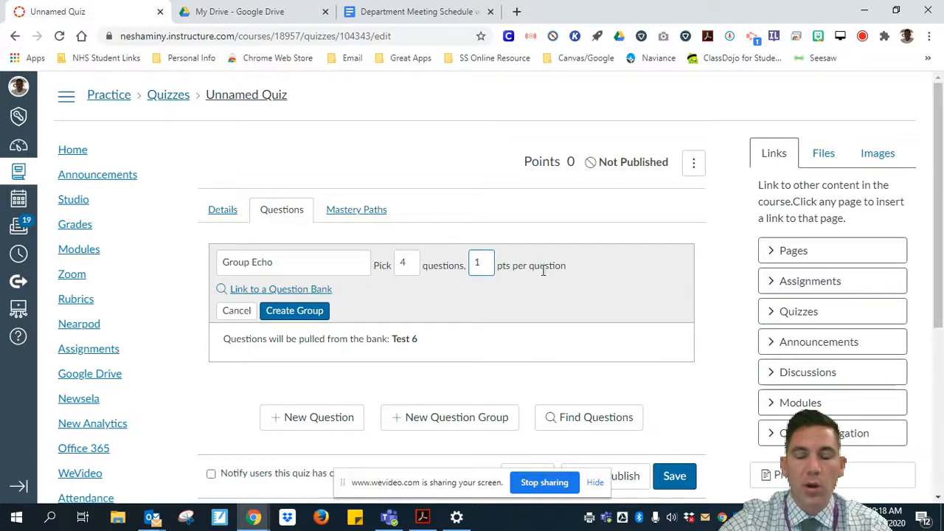
click(479, 267)
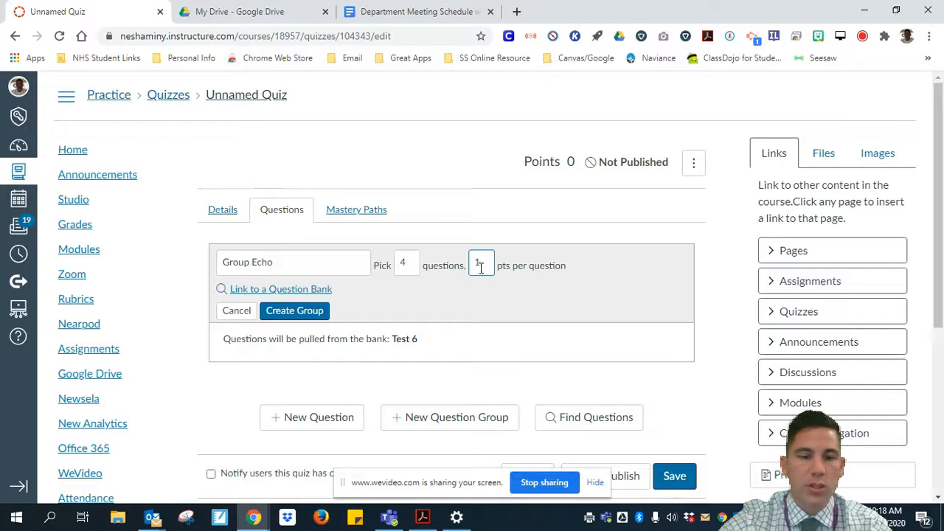
- Create the question group and save the quiz without publishing it
click(292, 315)
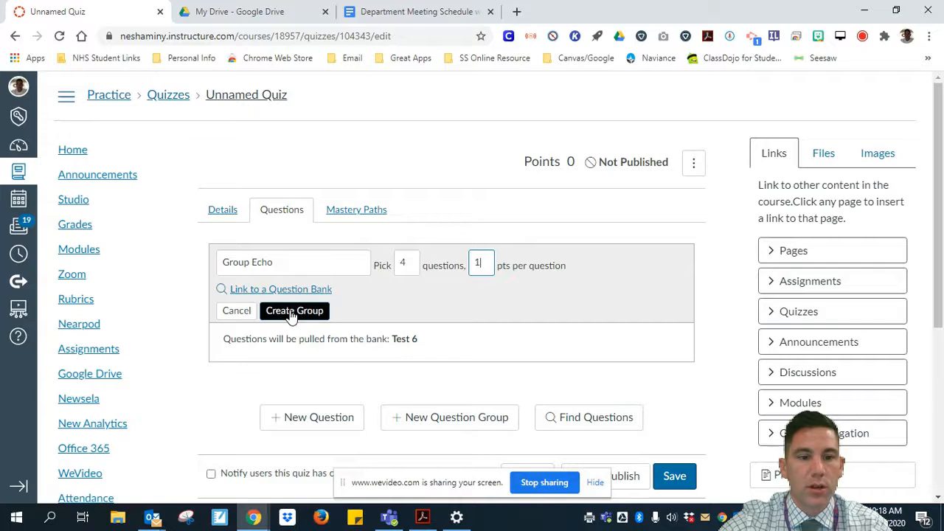
click(292, 313)
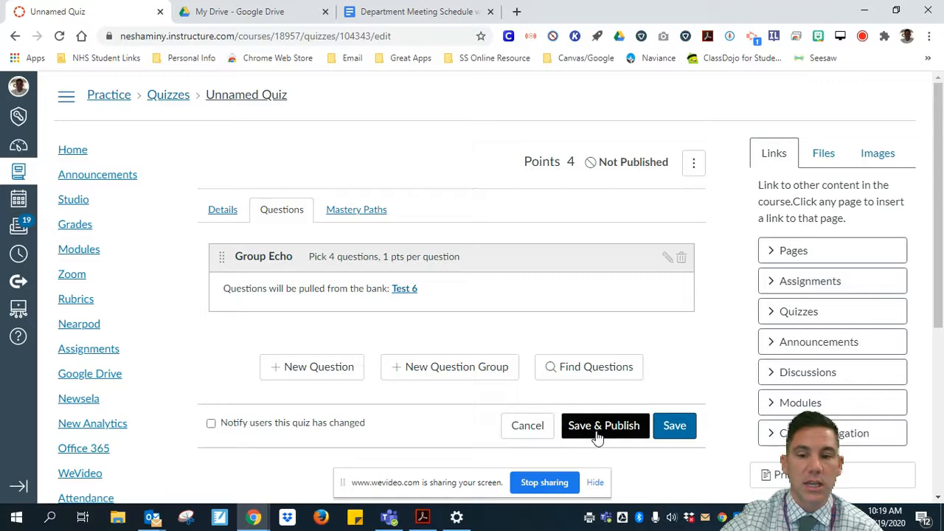
click(684, 427)
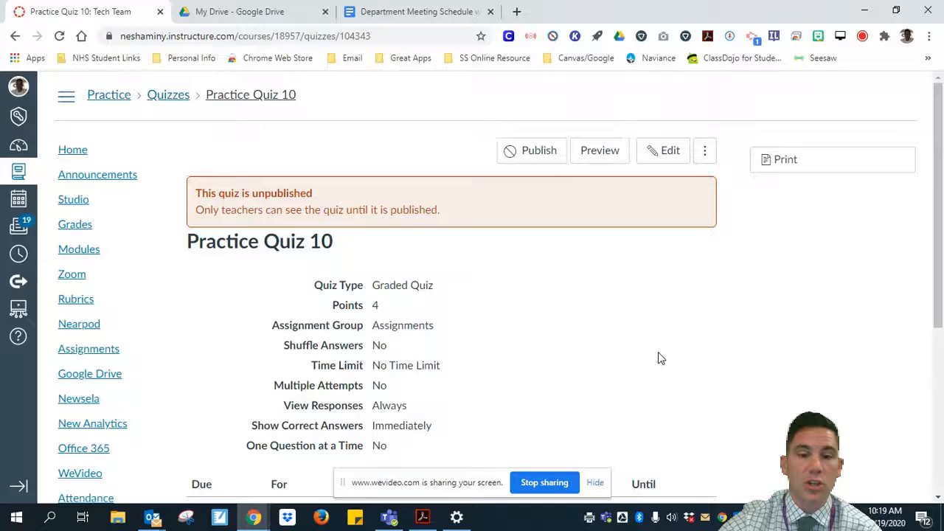
- Preview Practice Quiz 10 and look through all of its questions
scroll(658, 352, down, 2)
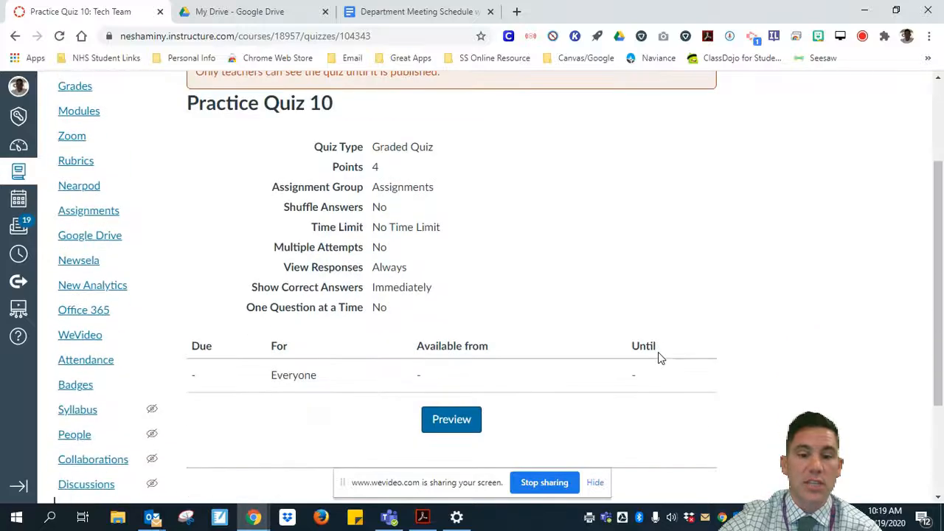
click(451, 429)
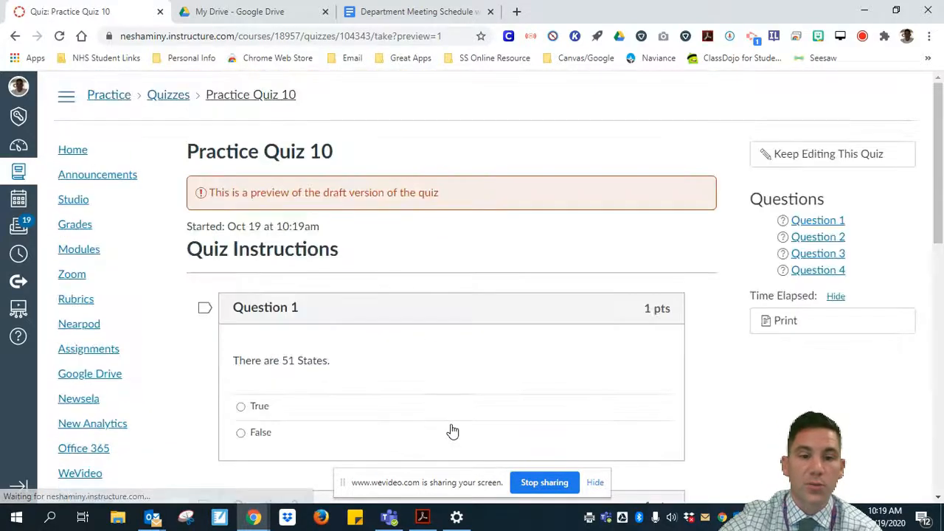
scroll(735, 384, down, 3)
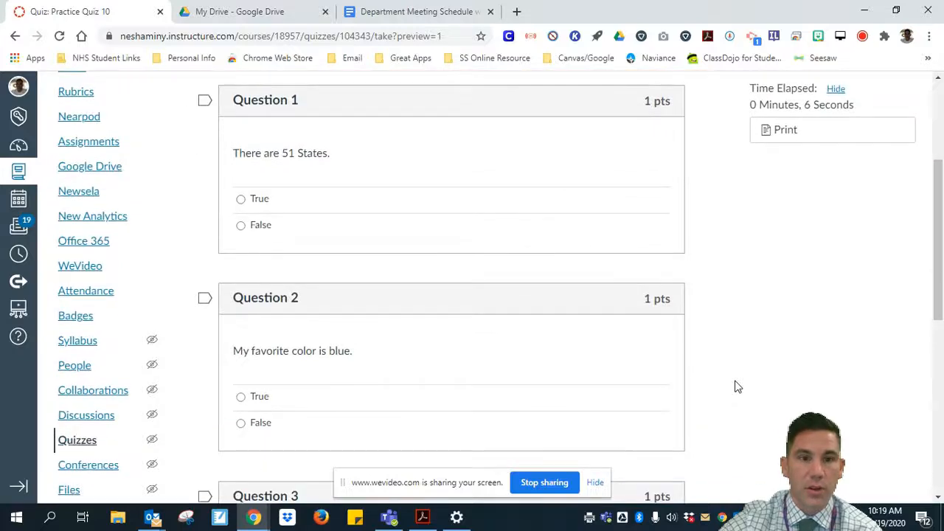
scroll(735, 387, down, 5)
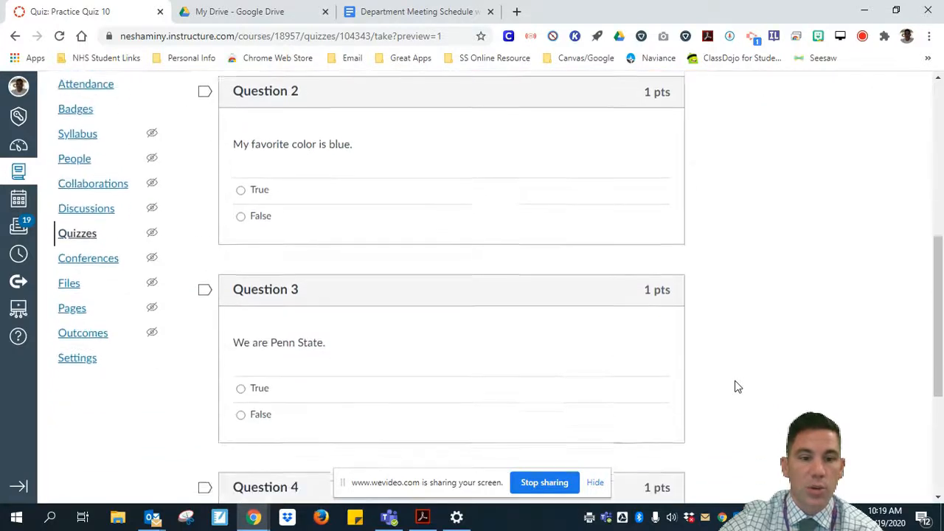
scroll(735, 386, down, 2)
scroll(735, 386, up, 7)
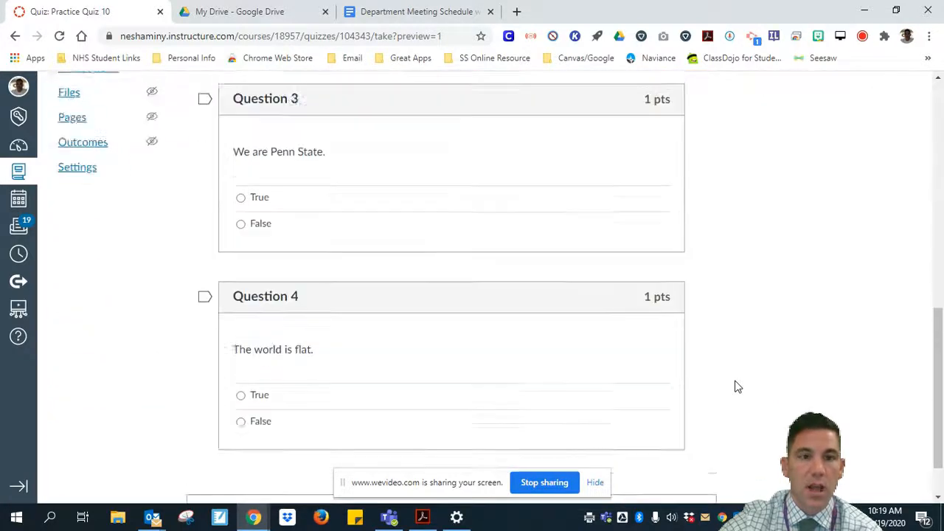
scroll(735, 386, up, 3)
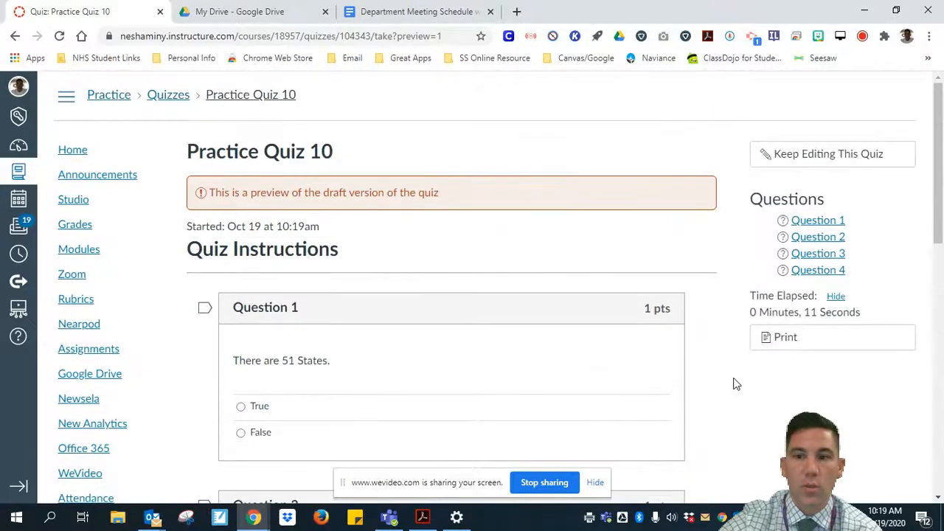
- Reopen Practice Quiz 10 from the course's quiz list and preview it again to check the question order
click(174, 99)
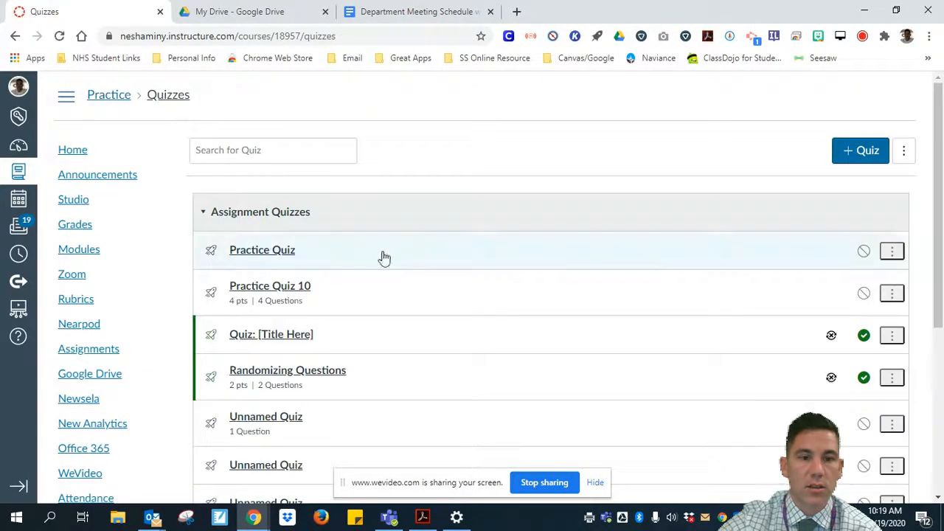
click(293, 291)
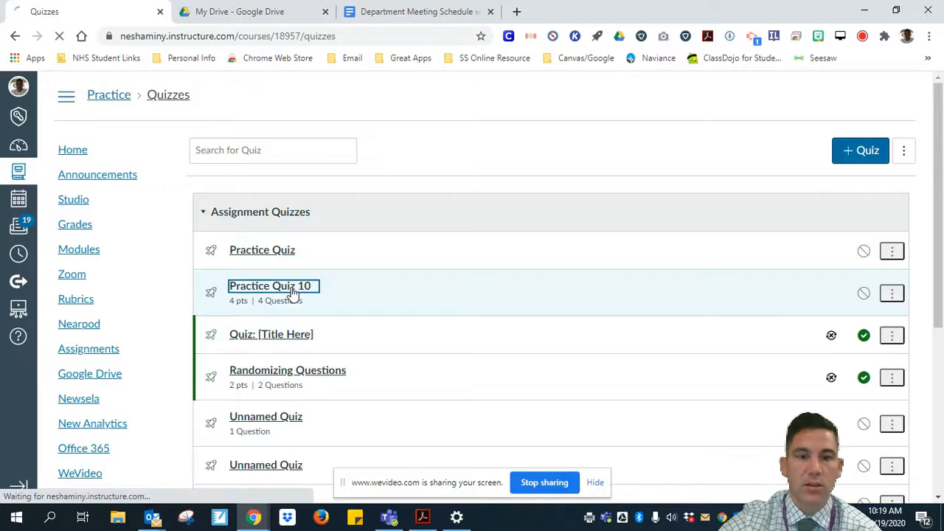
scroll(553, 324, down, 2)
scroll(553, 324, down, 2)
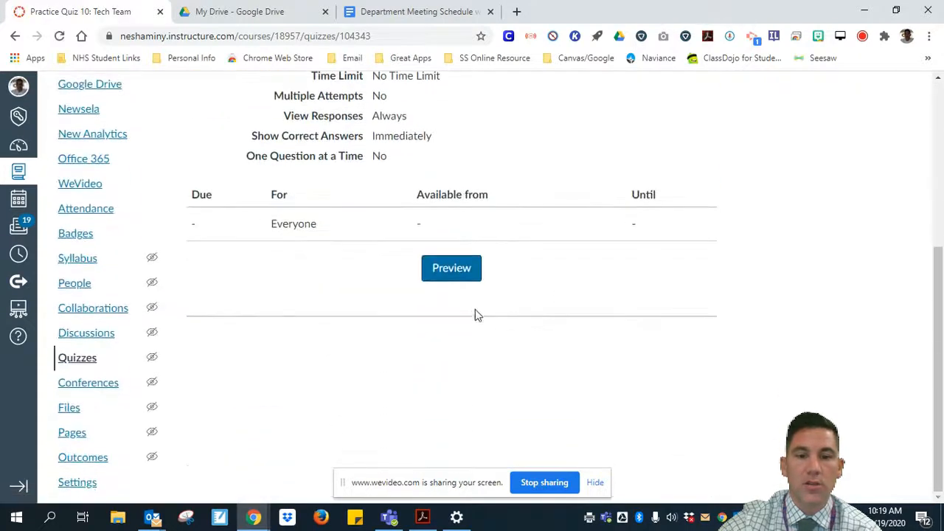
click(452, 271)
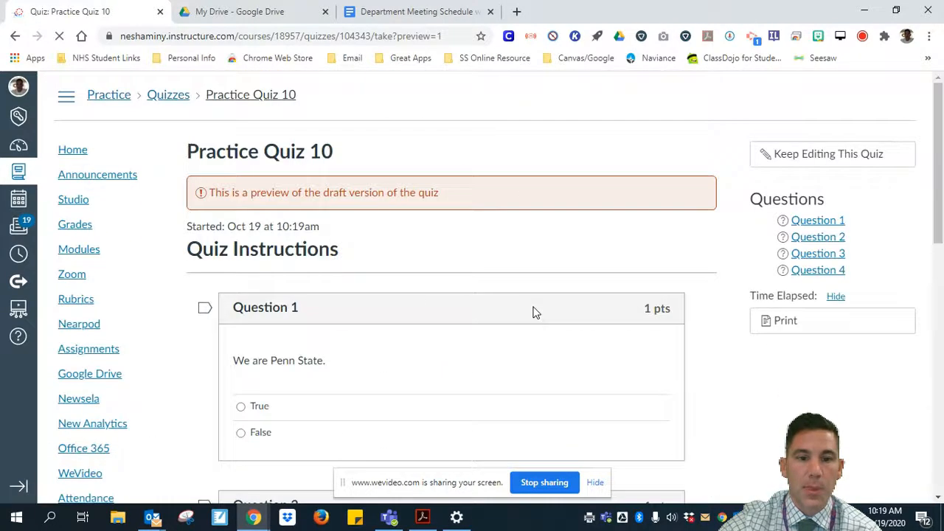
scroll(532, 352, down, 1)
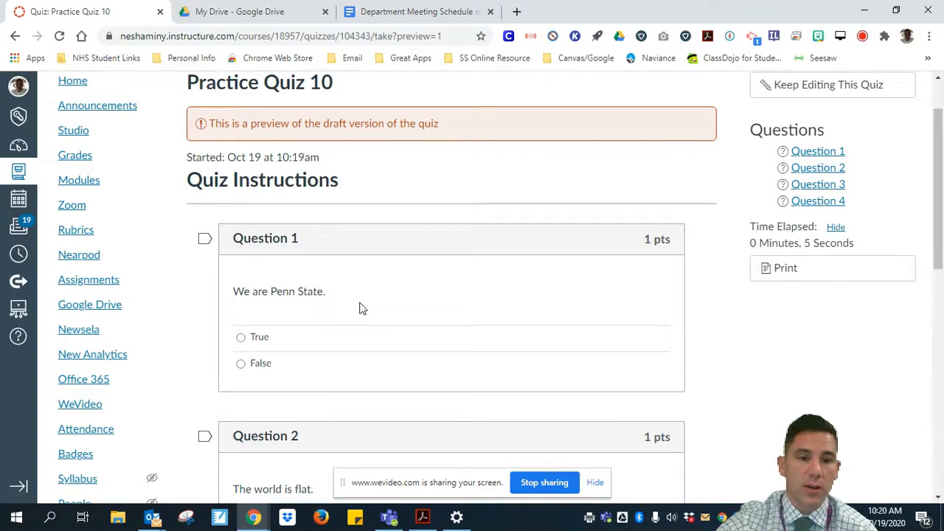
scroll(346, 294, down, 1)
scroll(418, 307, down, 2)
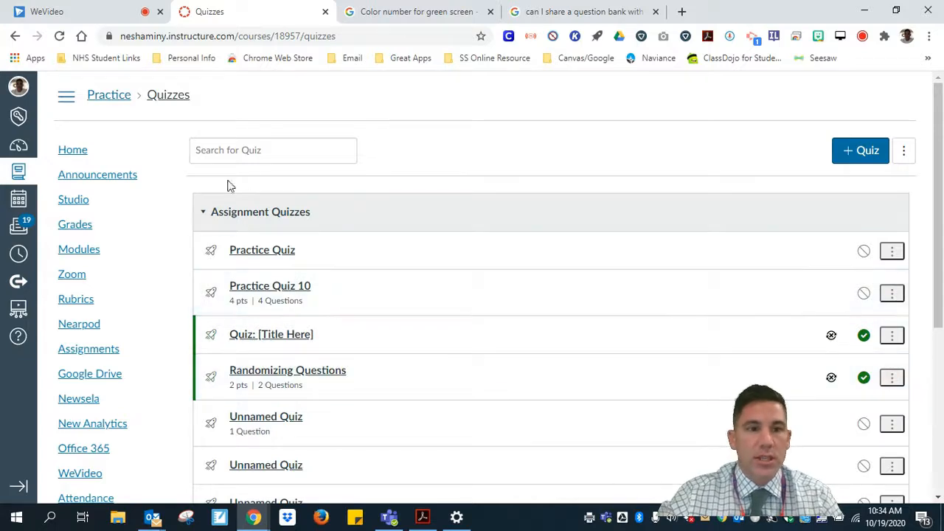
- Open the course's question banks, remove the bookmark from the Test 6 bank and bookmark it again
click(904, 155)
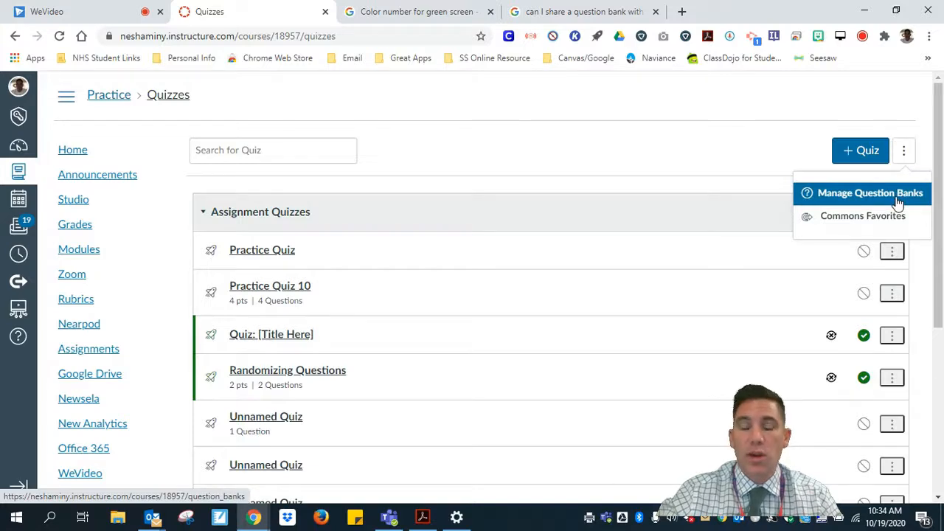
click(898, 196)
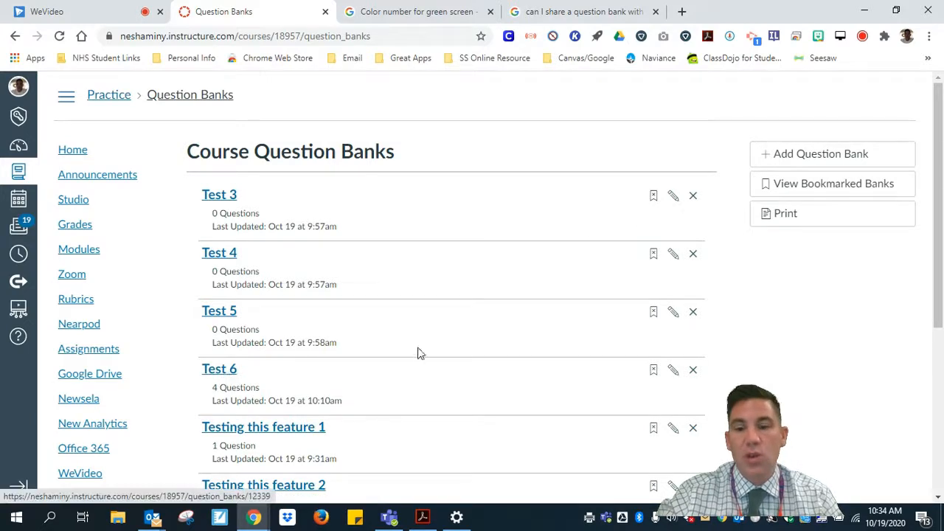
click(654, 371)
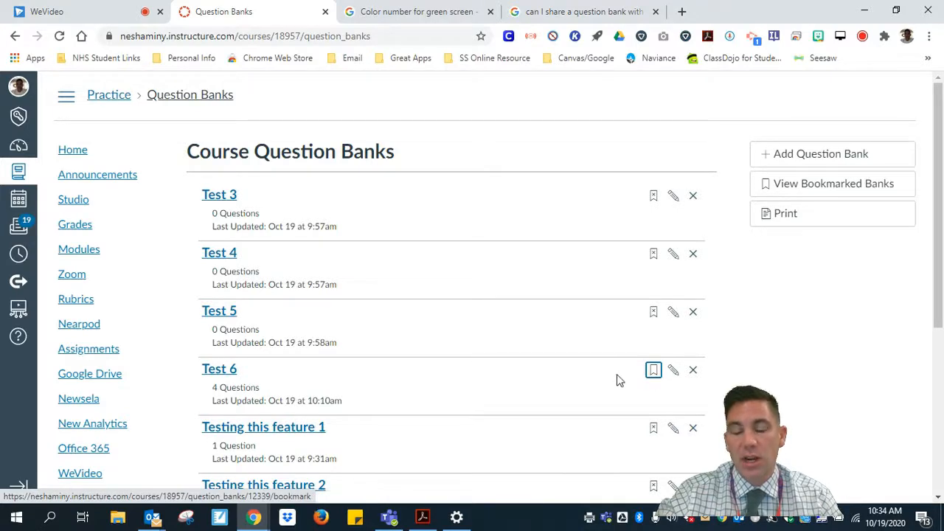
click(657, 373)
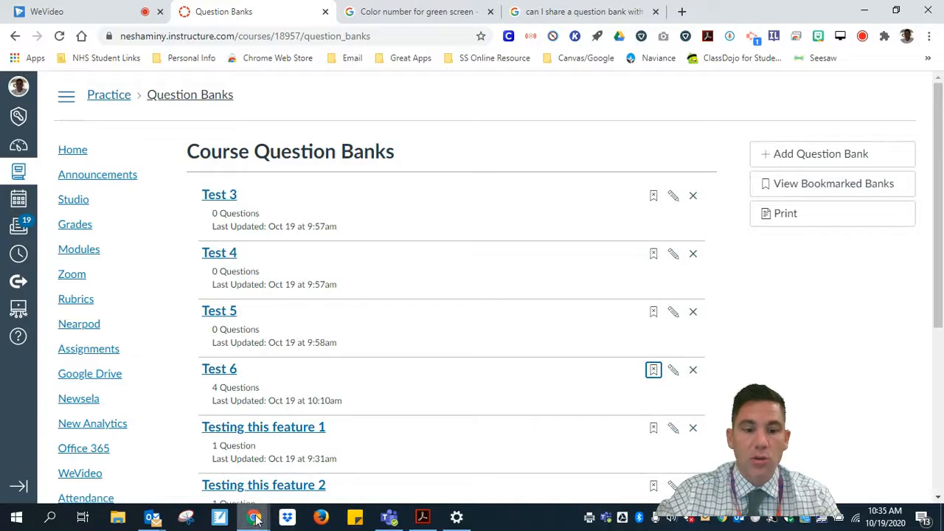
- Switch to the Chrome window with the Neshaminy 10th course and open that course's quiz list
mouse_move(254, 519)
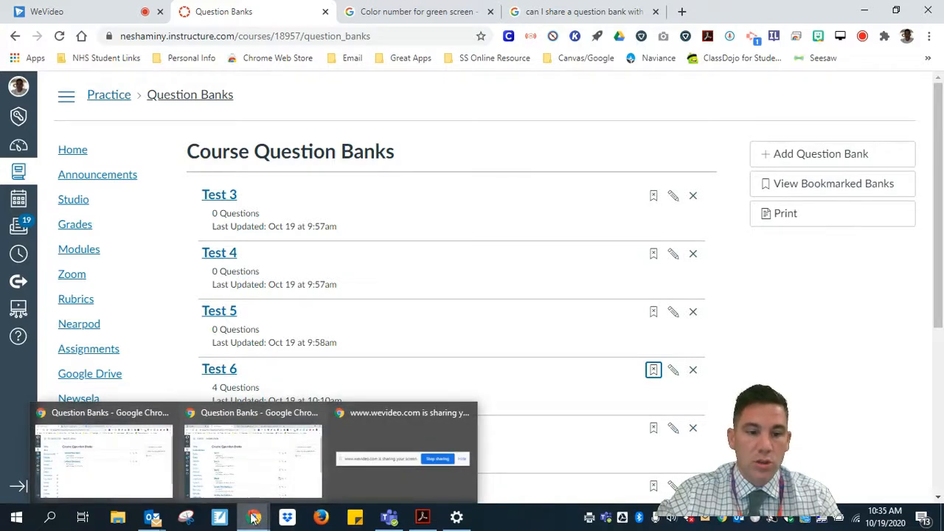
click(152, 467)
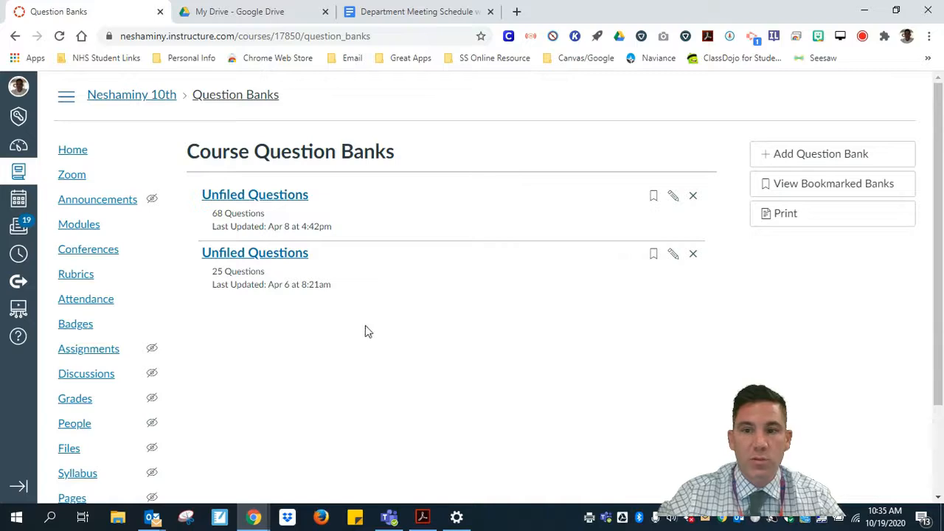
scroll(85, 341, down, 1)
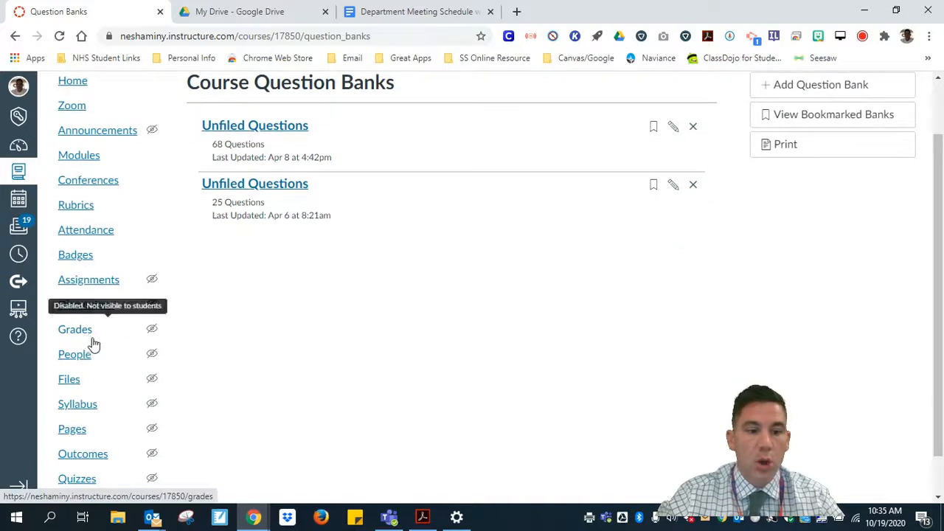
click(77, 479)
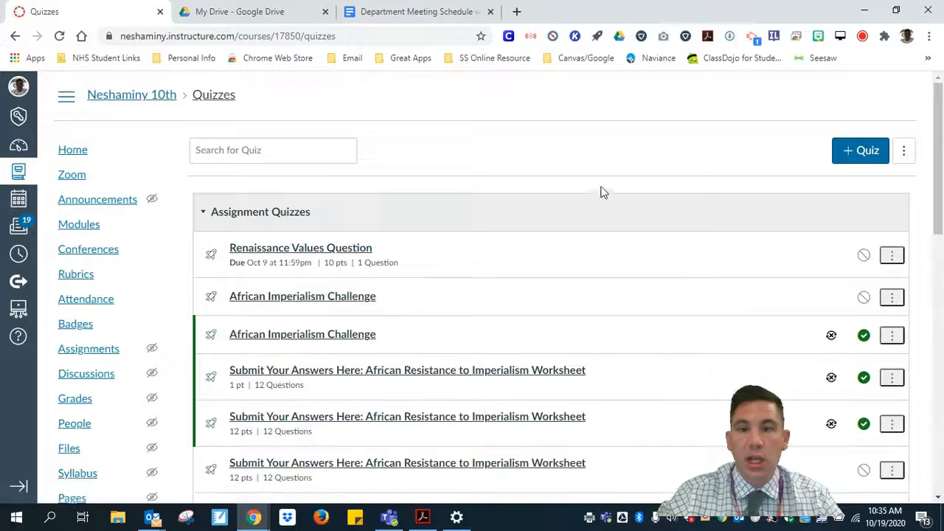
- Create a new quiz in the Neshaminy 10th course and title it Practice Quiz 11
click(852, 153)
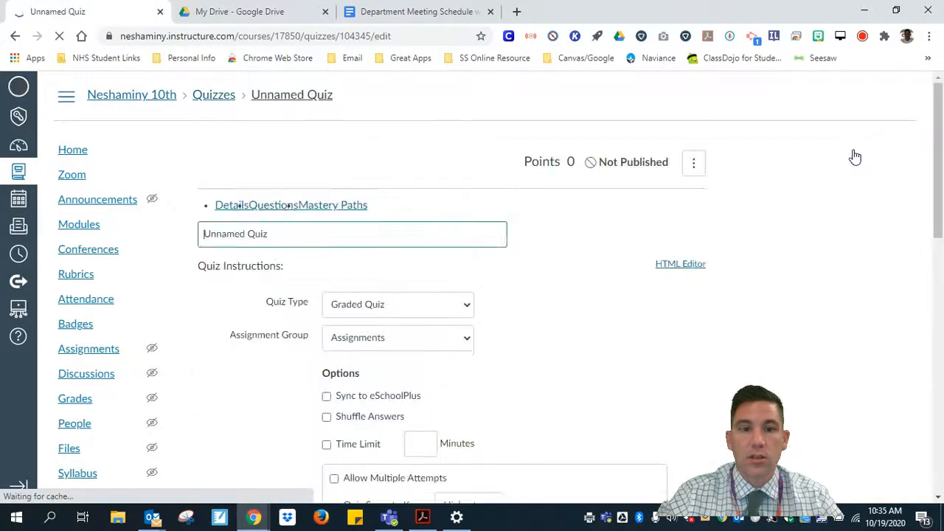
drag(320, 248, 193, 249)
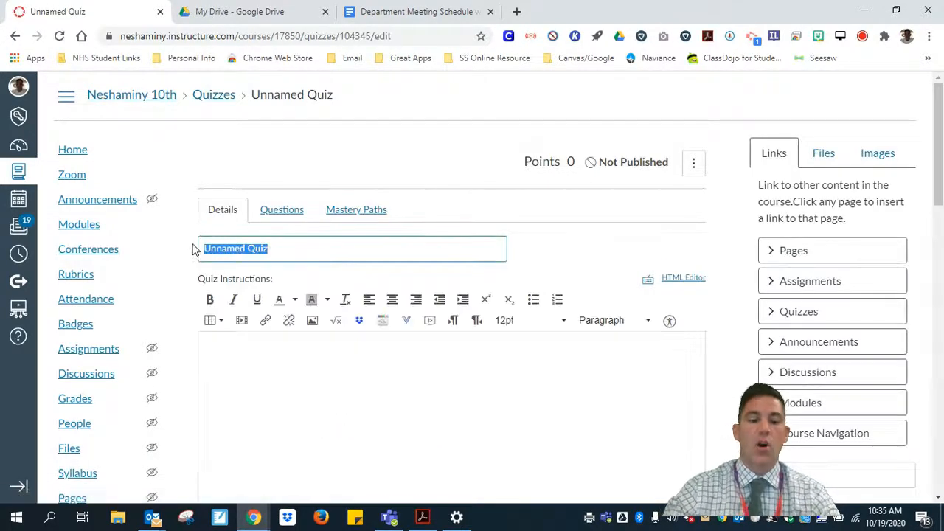
text(Practice)
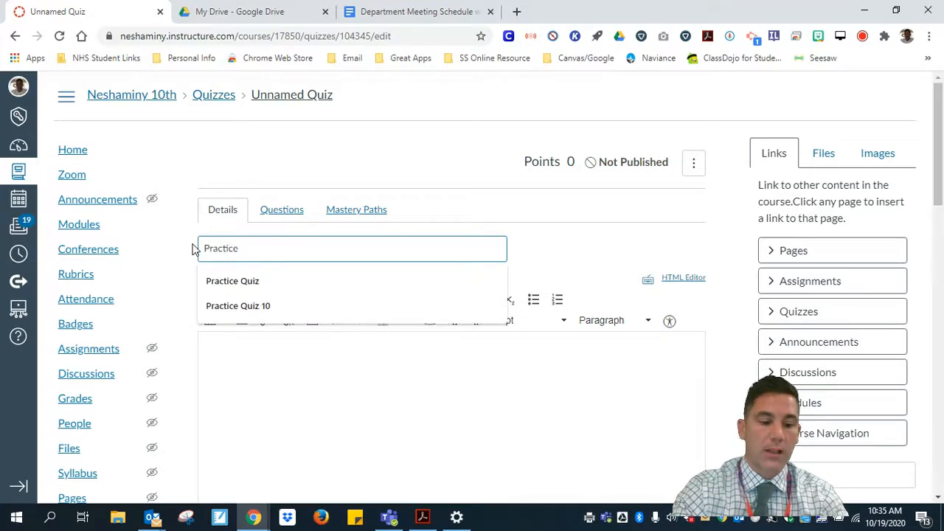
text( Quiz )
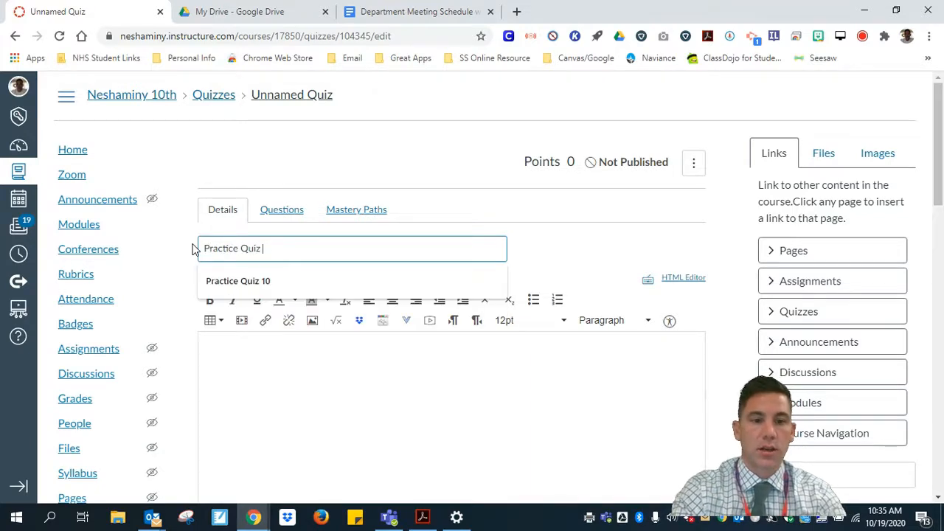
text(11)
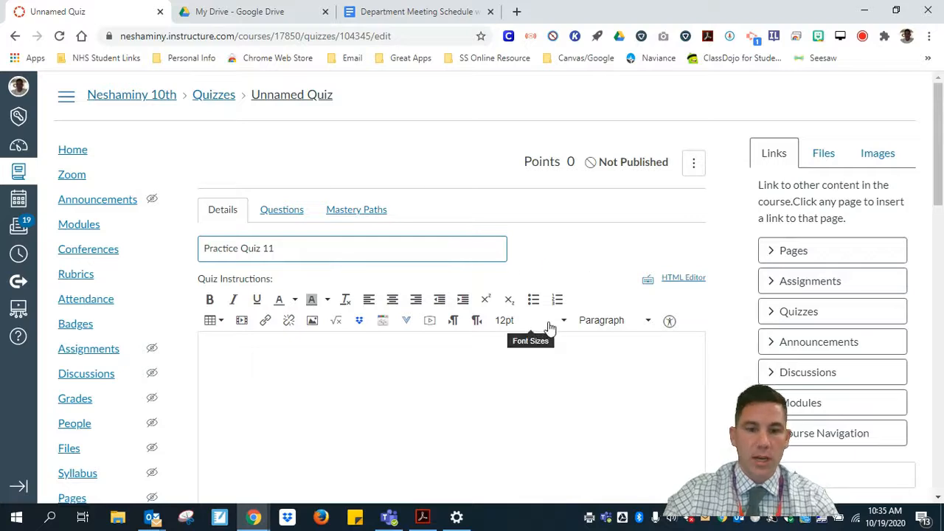
scroll(545, 328, down, 2)
scroll(537, 325, down, 4)
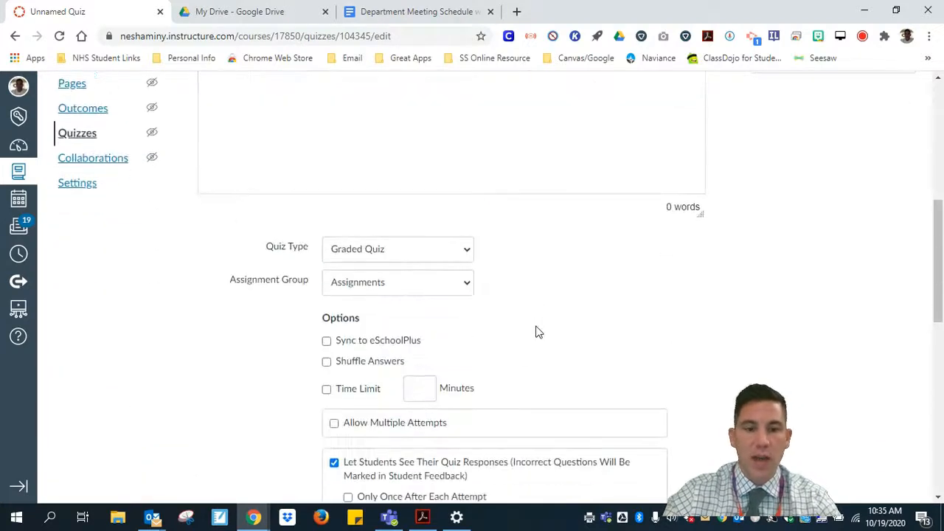
scroll(538, 329, up, 7)
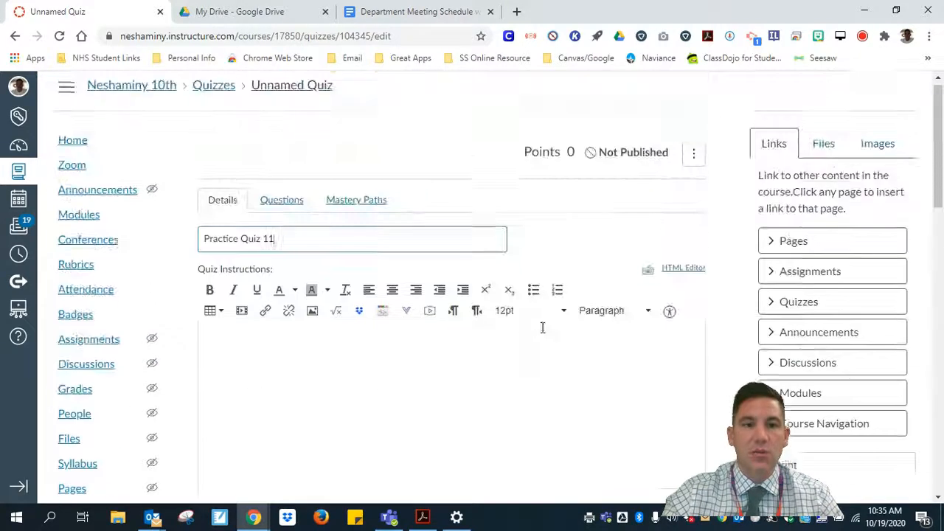
- Add a question group to the quiz's questions and link it to the Test 6 question bank
click(286, 213)
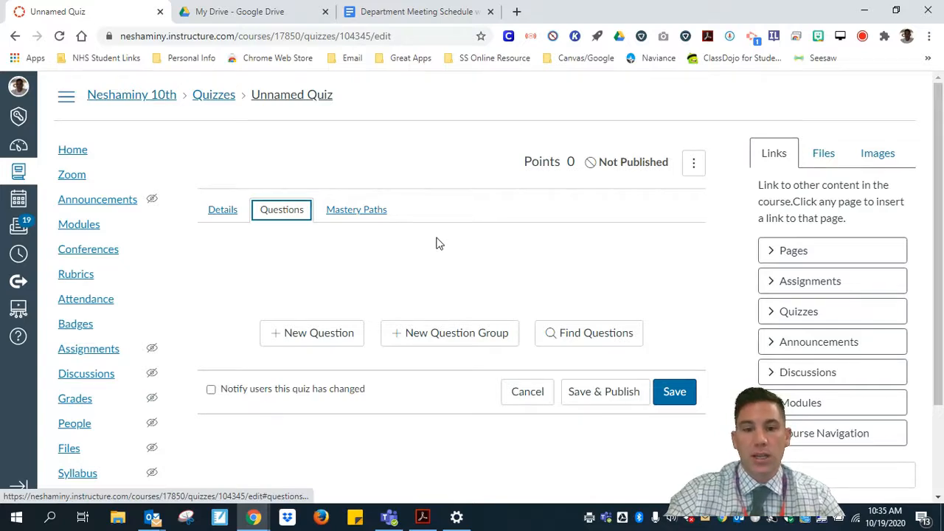
click(443, 337)
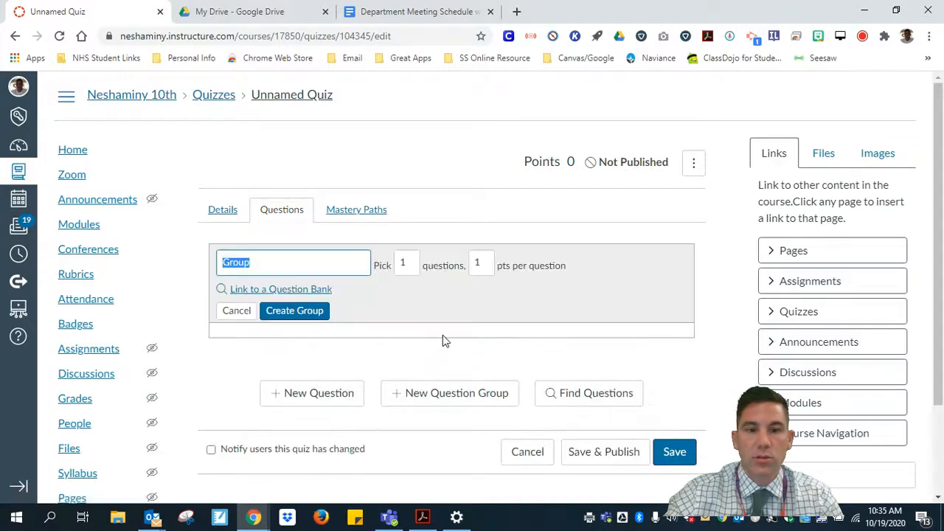
click(315, 292)
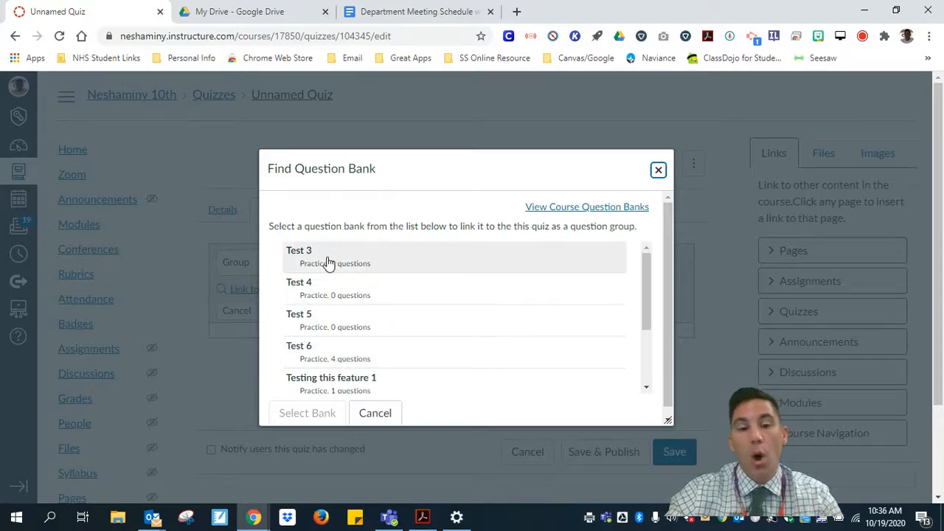
click(333, 360)
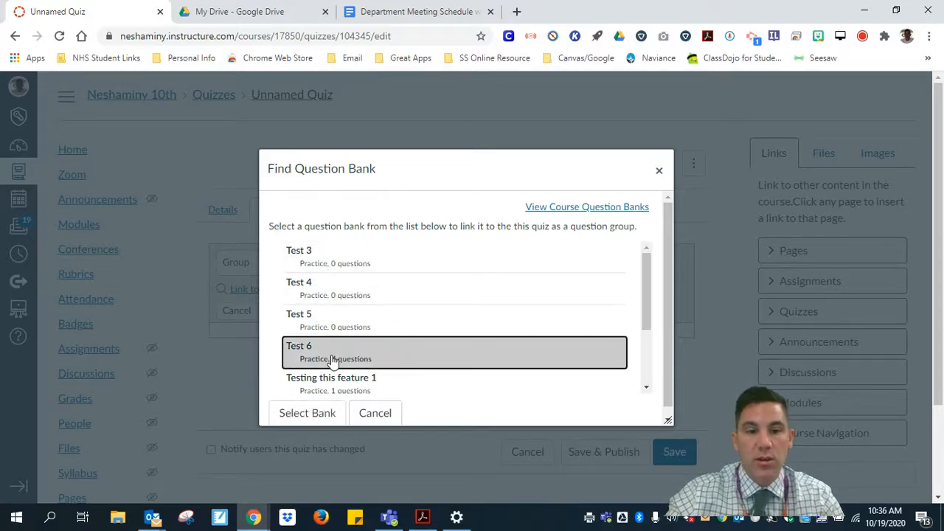
click(320, 414)
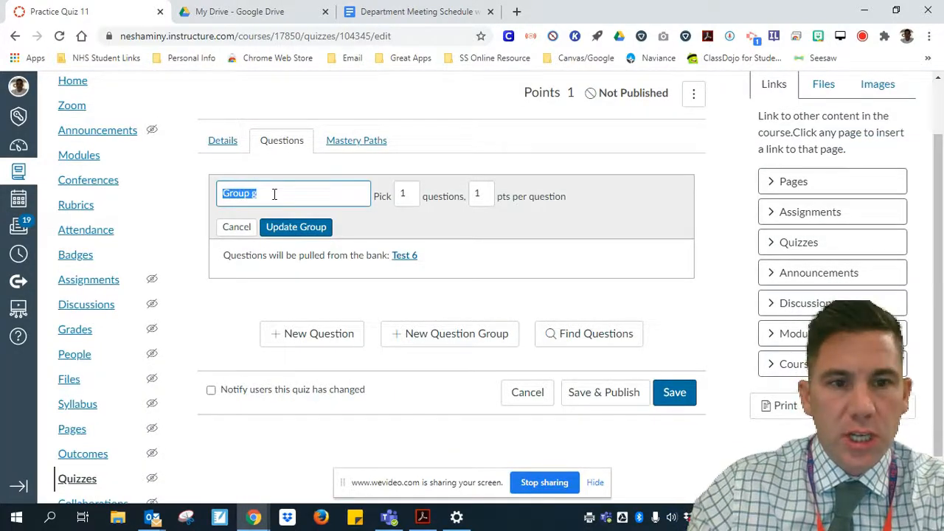
- Set the question group to pick 4 questions, update it, and save the quiz without publishing
click(405, 193)
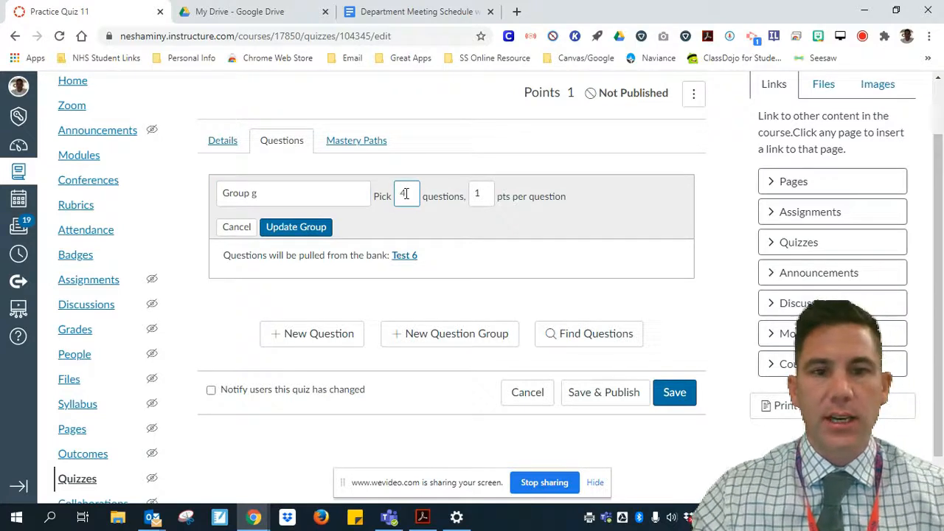
text(4)
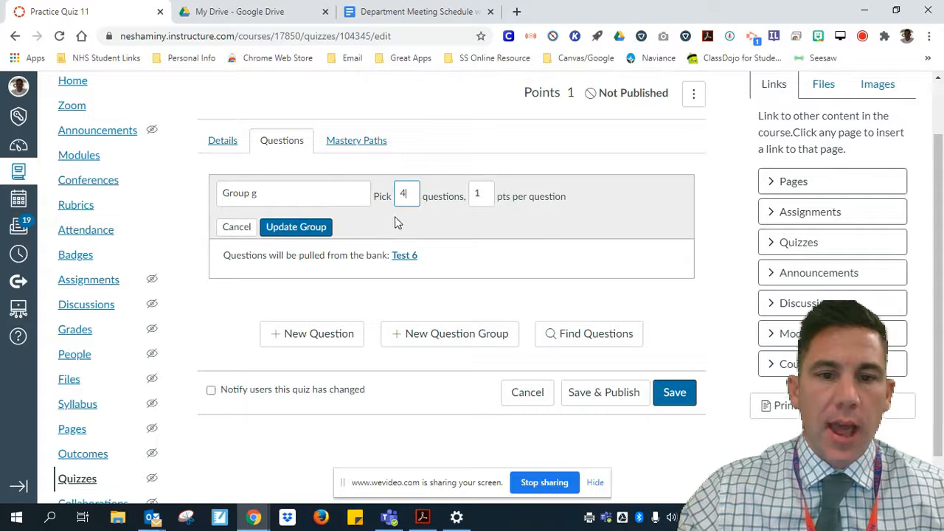
click(301, 227)
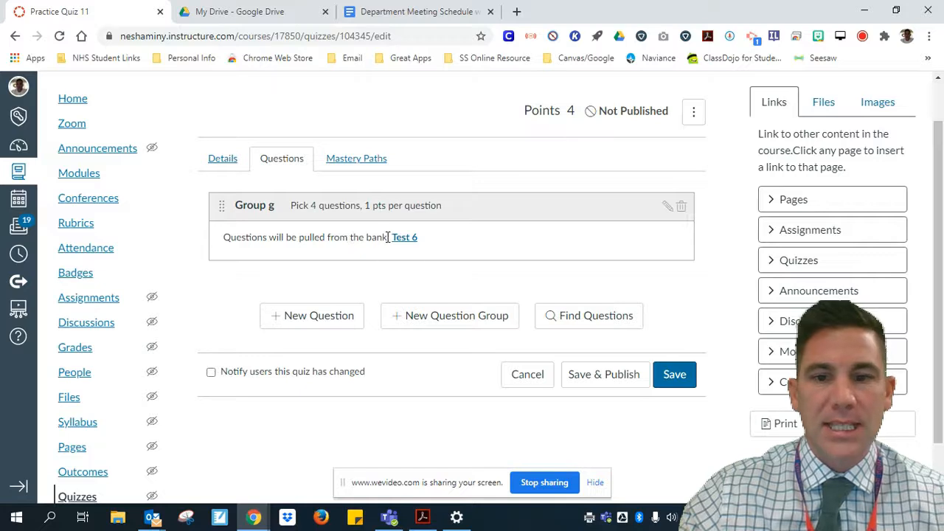
click(673, 373)
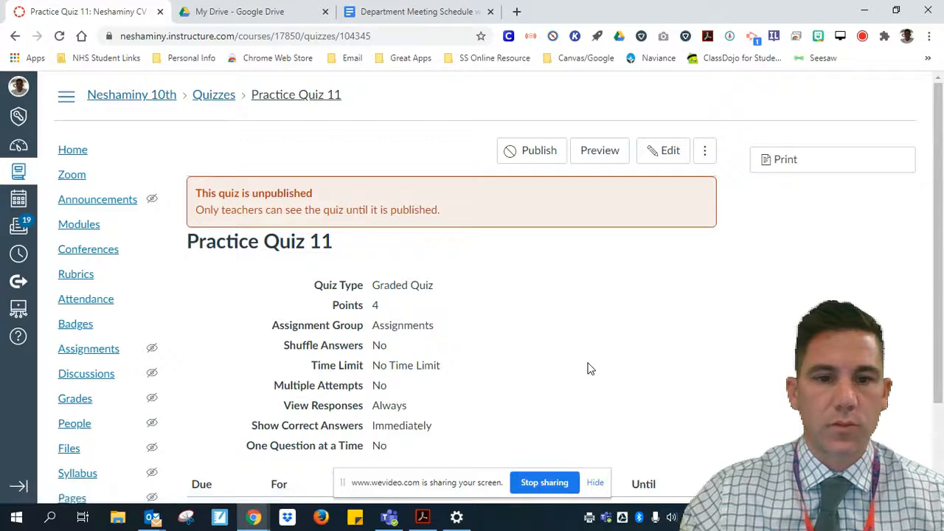
- Preview Practice Quiz 11 and look through the questions drawn from the linked bank
scroll(565, 333, down, 1)
scroll(558, 336, down, 1)
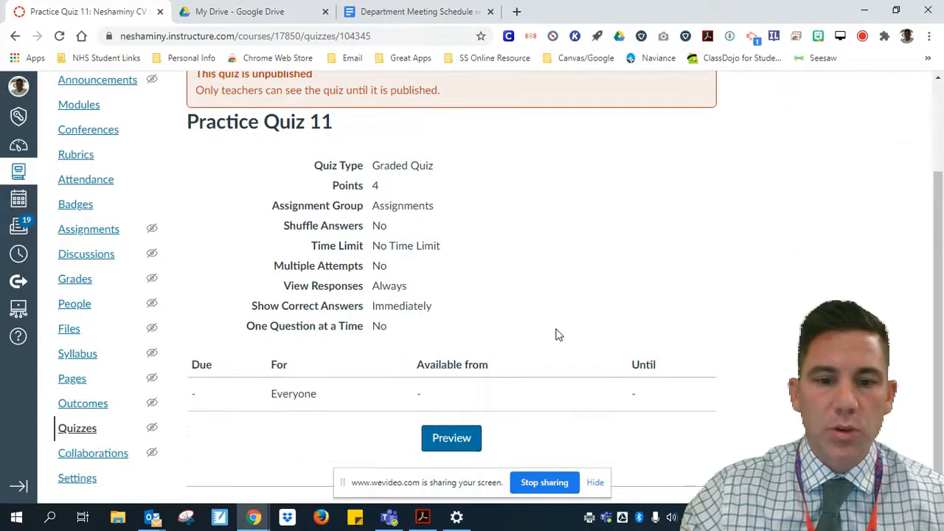
click(461, 440)
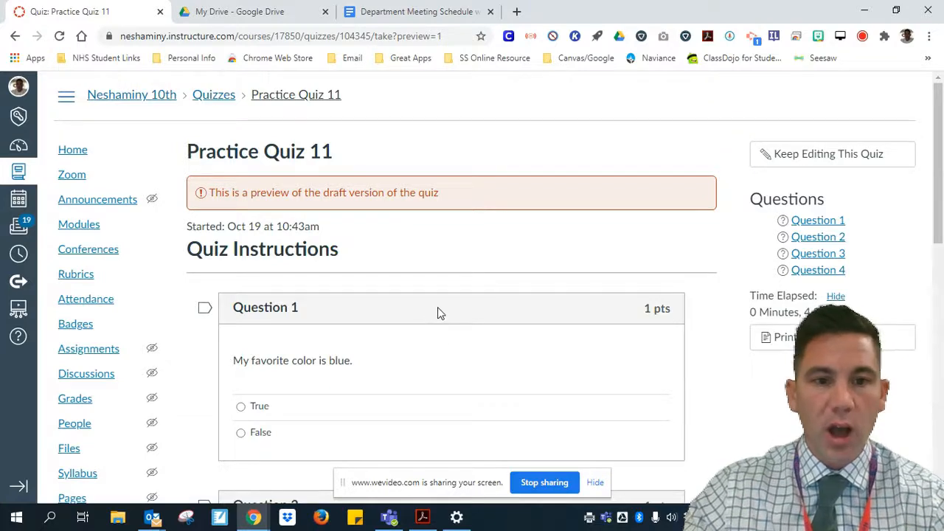
scroll(438, 314, down, 1)
scroll(437, 314, down, 4)
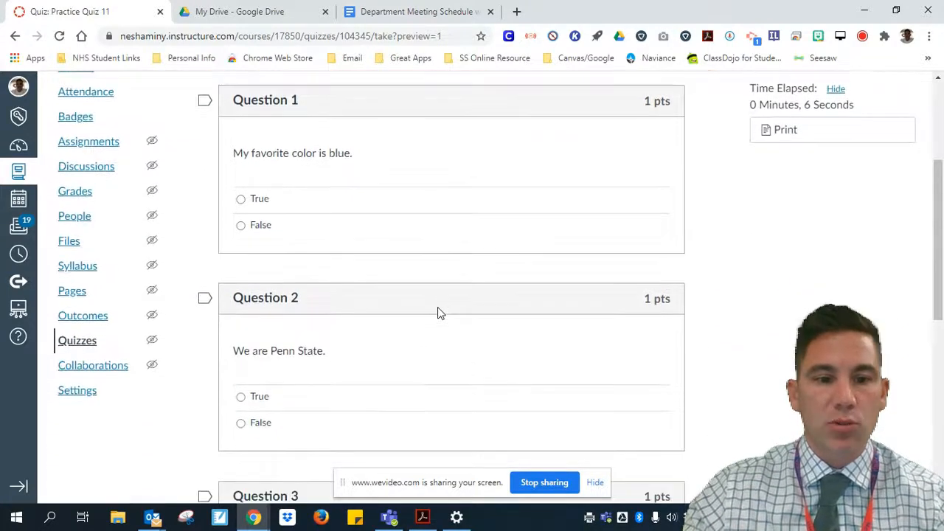
scroll(438, 313, down, 2)
scroll(437, 314, down, 1)
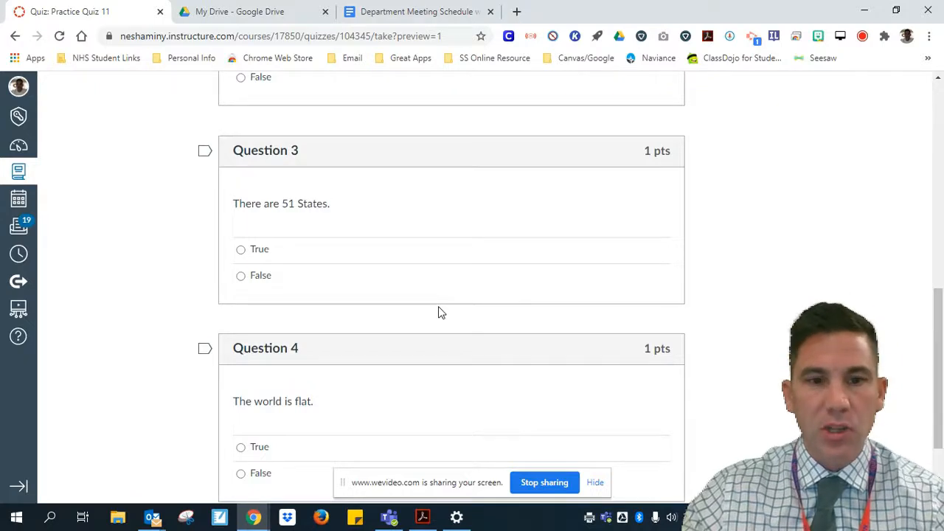
scroll(438, 308, up, 2)
scroll(439, 308, down, 4)
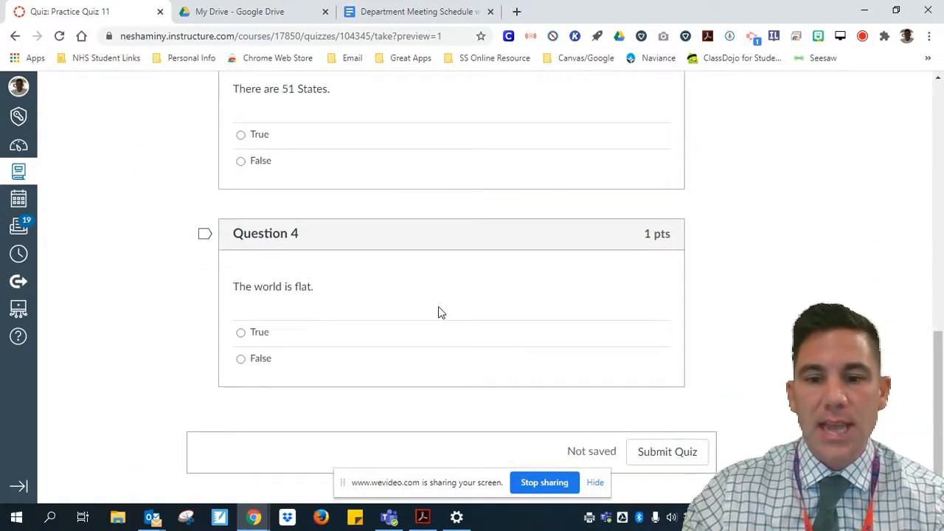